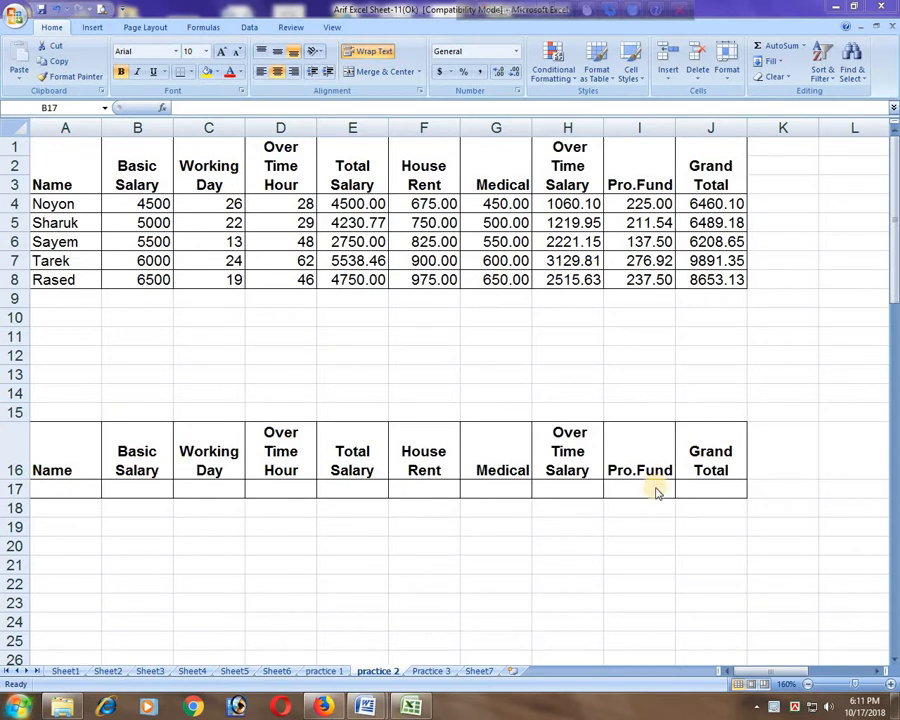
Step: Start a VLOOKUP formula in B17 with A17 as the lookup value and A4:J8 as the table array
click(119, 487)
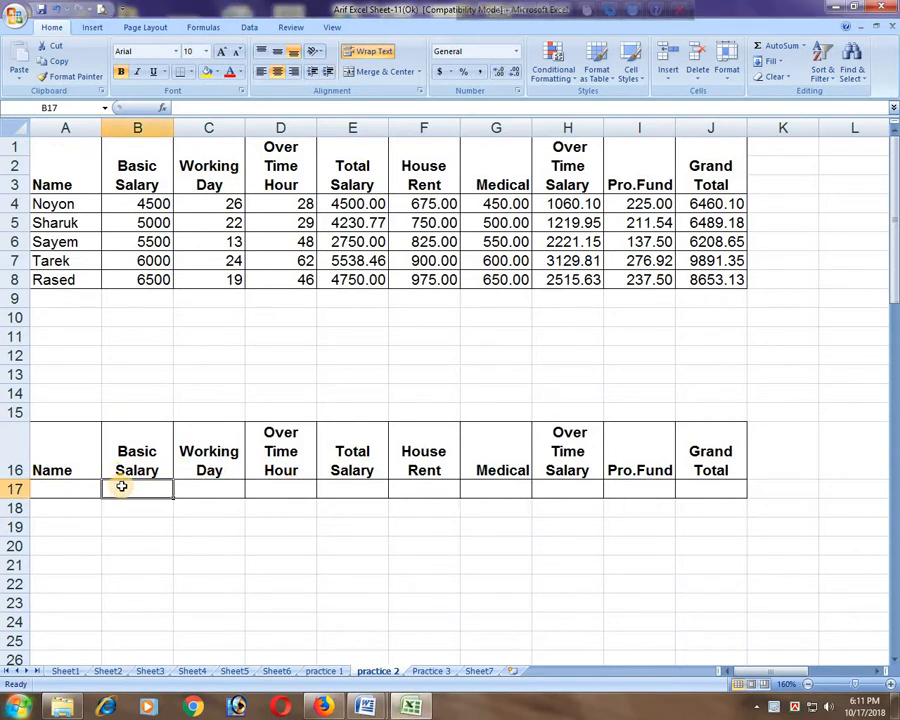
text(=)
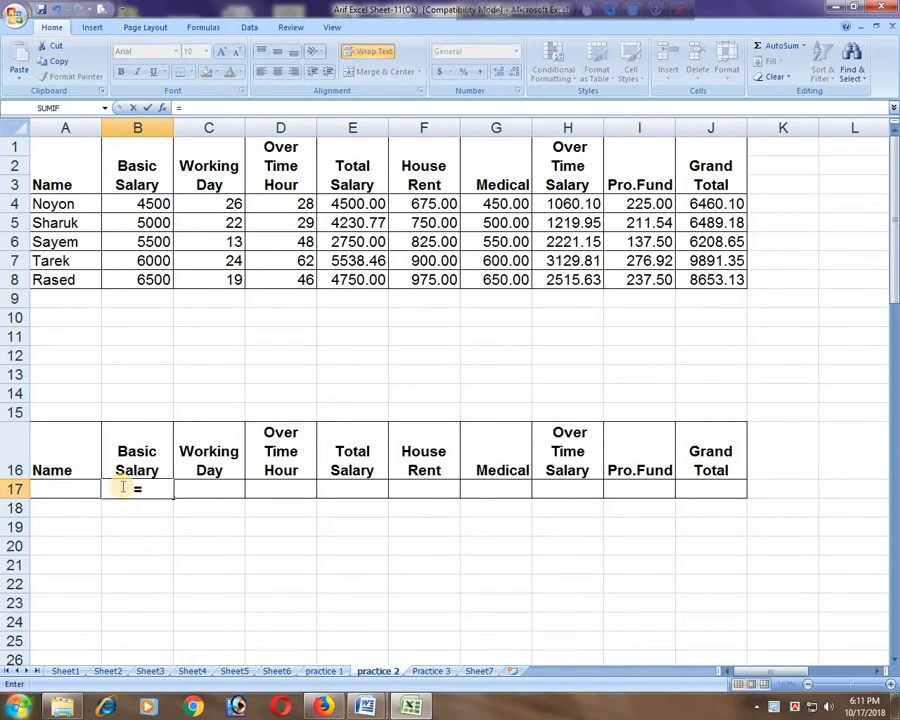
text(v)
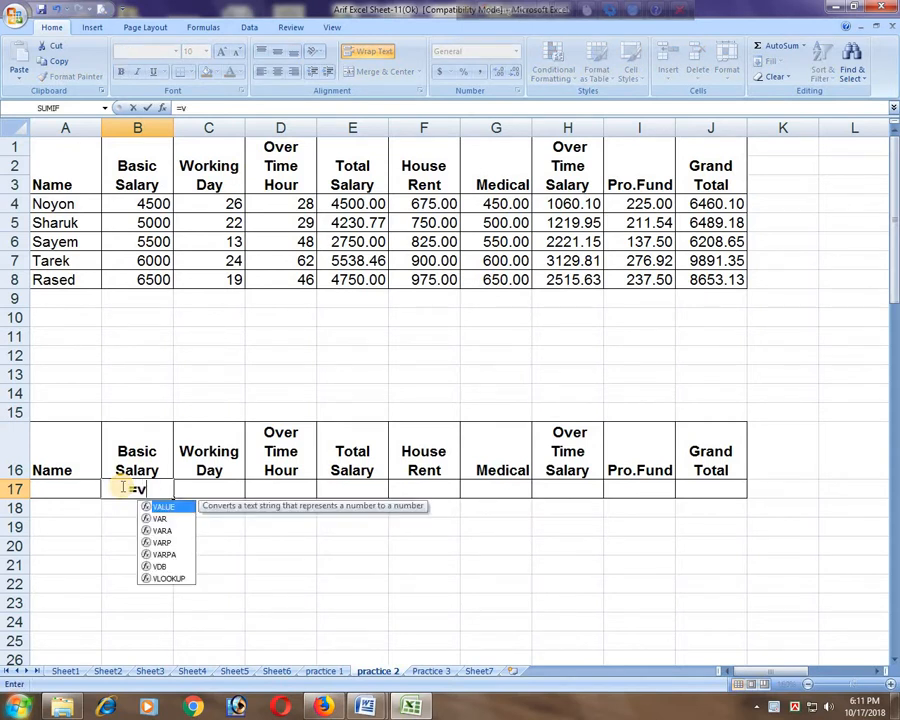
text(l)
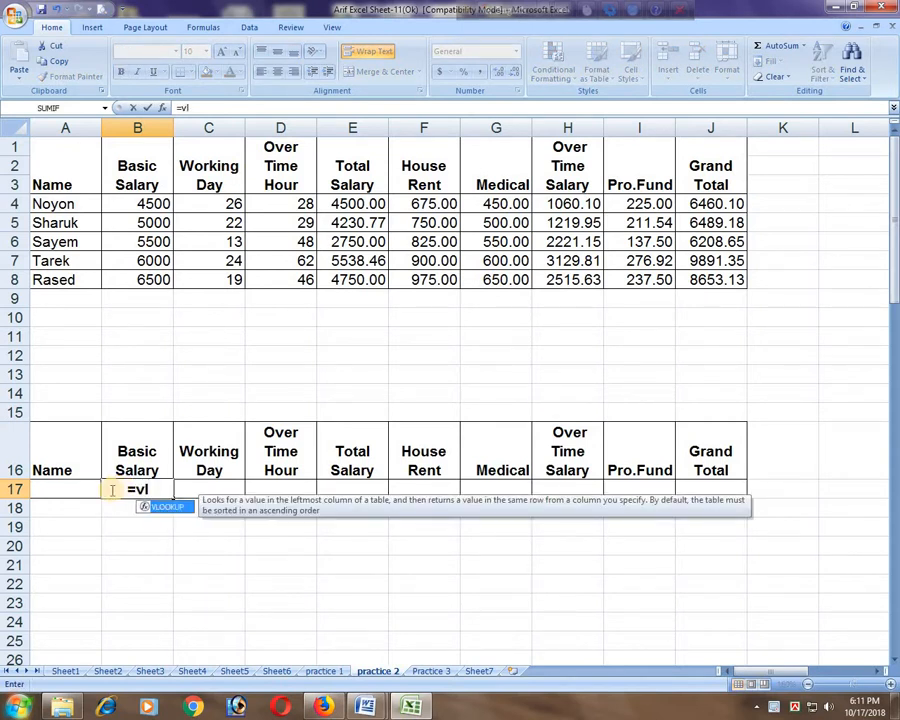
double_click(170, 508)
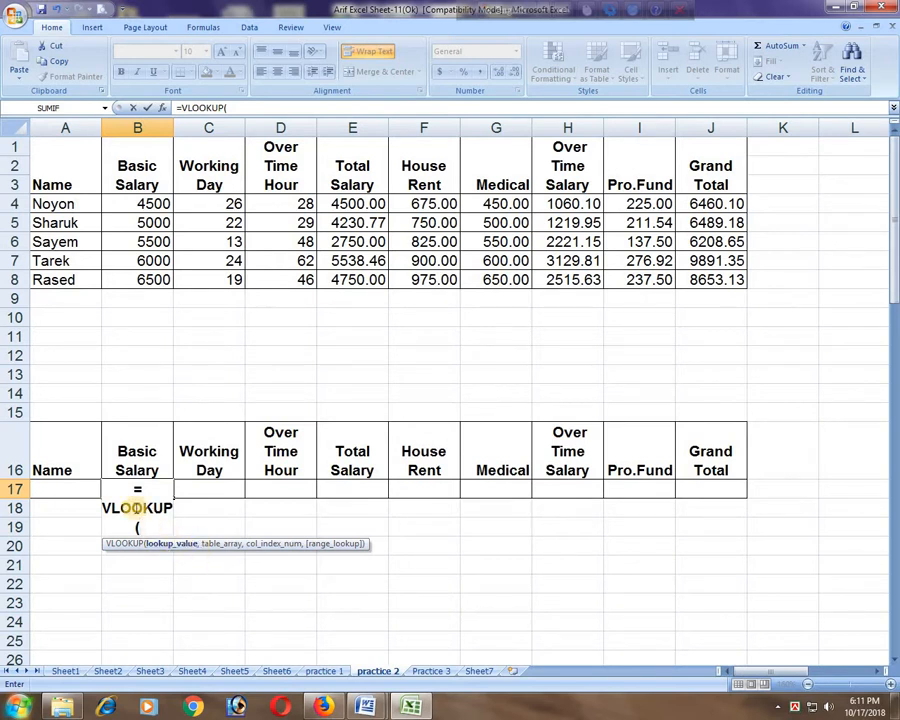
click(57, 492)
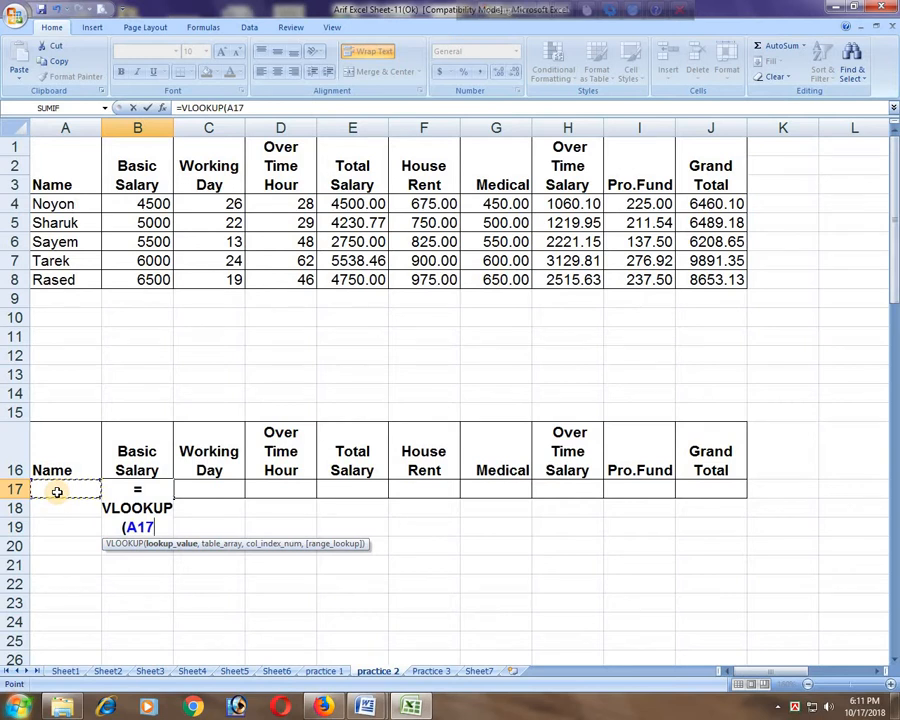
text(,)
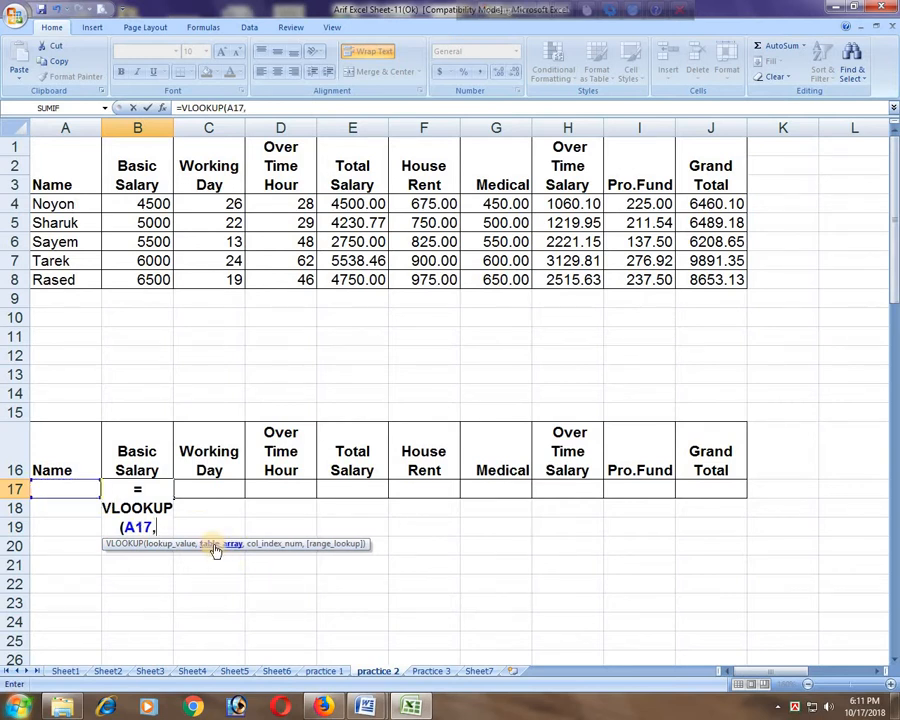
drag(45, 203, 699, 279)
text(,)
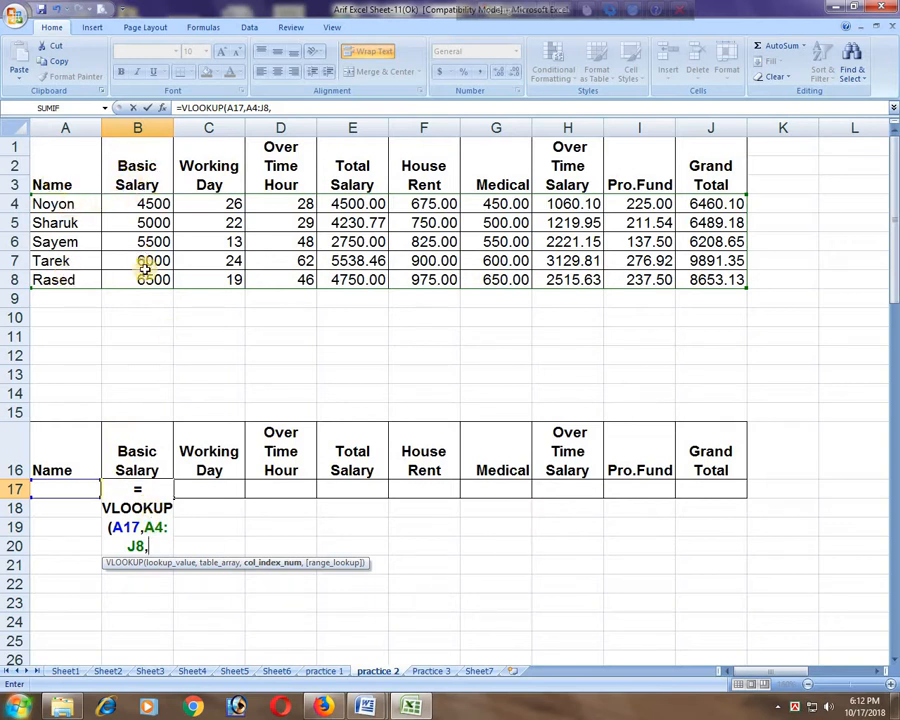
Step: Complete the B17 formula with column index 2 and FALSE for an exact match
text(2)
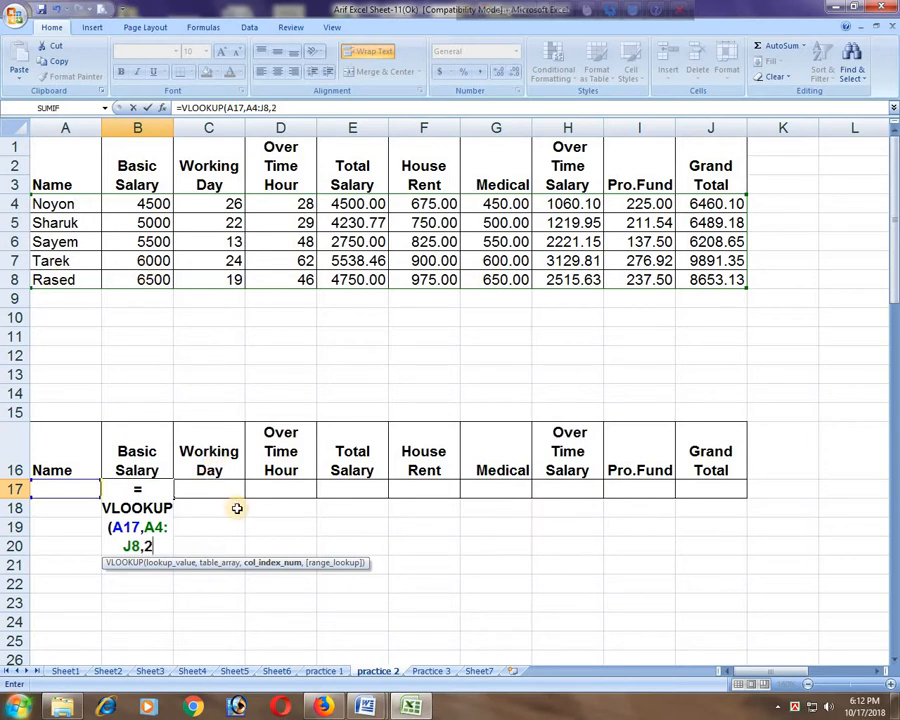
text(,)
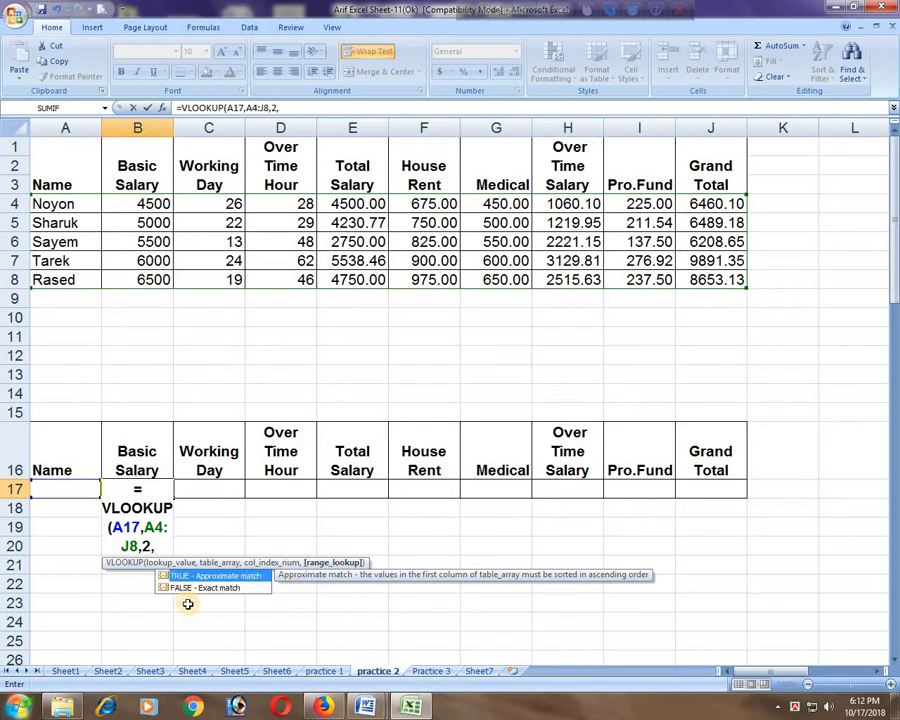
text(flse))
key(Return)
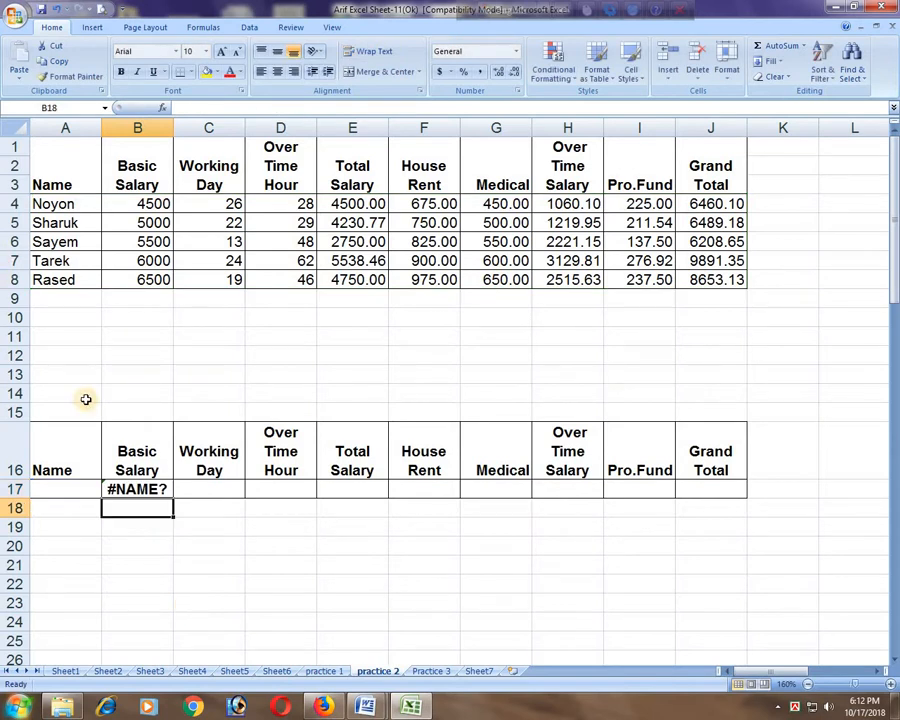
click(137, 488)
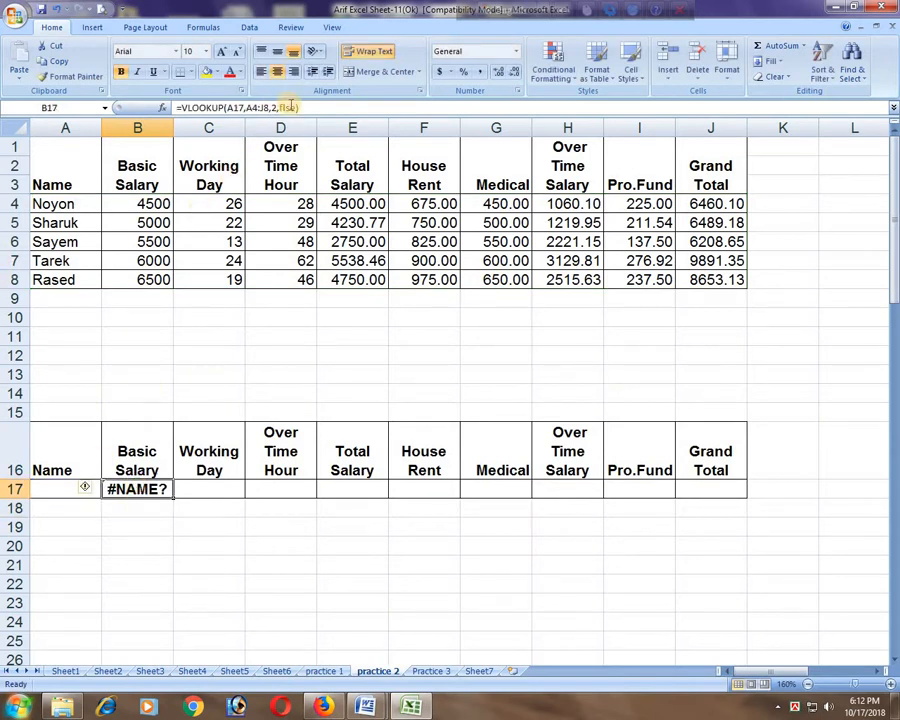
Step: Test the Basic Salary lookup by entering the employee name from A7 in A17, and clear the name again
click(78, 488)
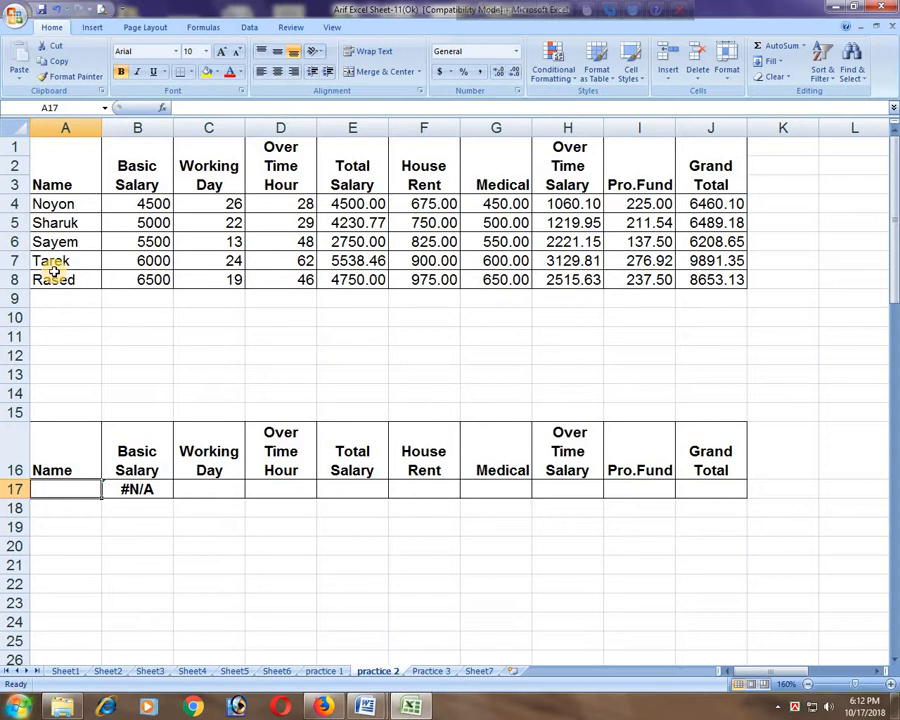
text(Tarek)
key(Return)
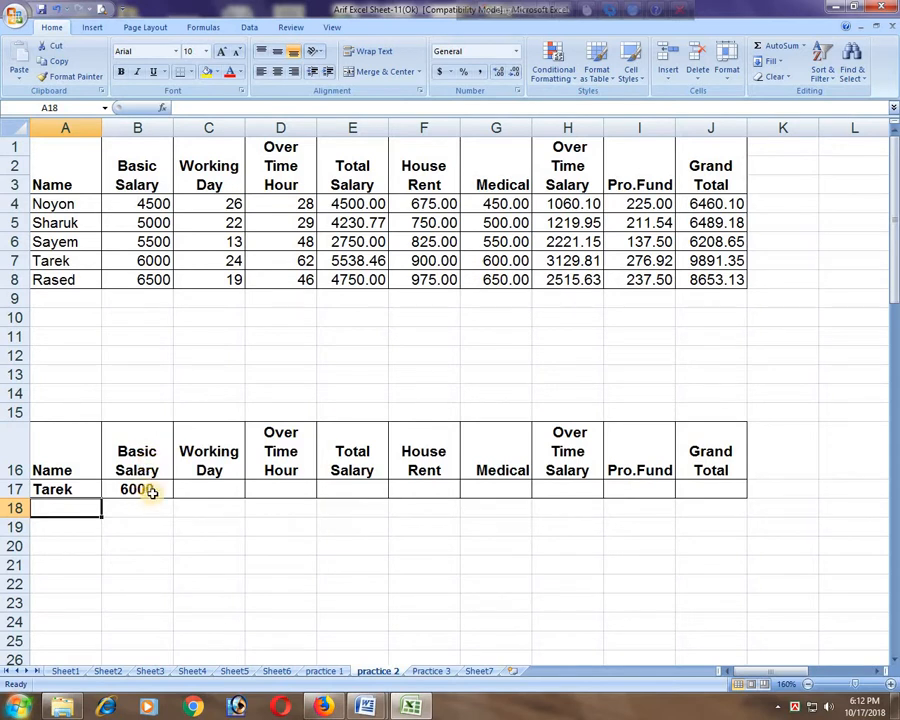
click(74, 489)
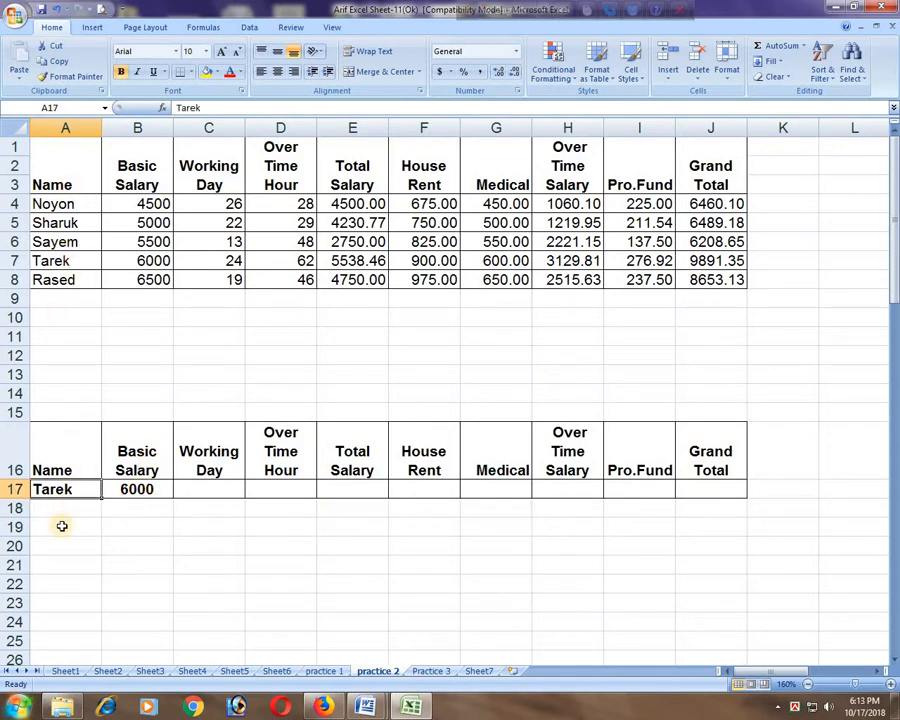
key(Delete)
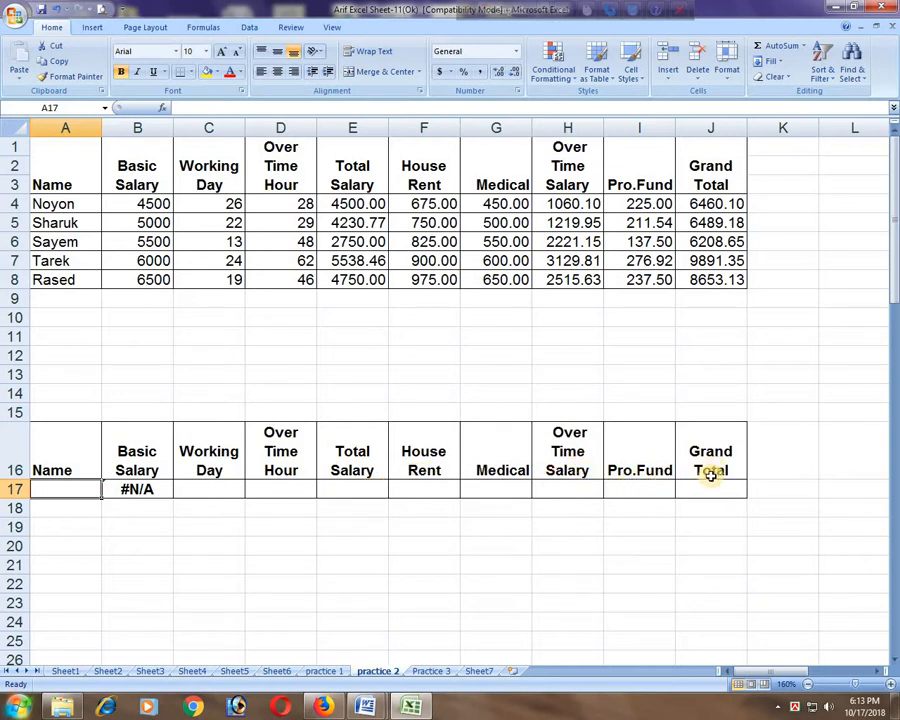
Step: Copy the VLOOKUP expression from the B17 formula without its equals sign, leaving the formula as it is
click(166, 488)
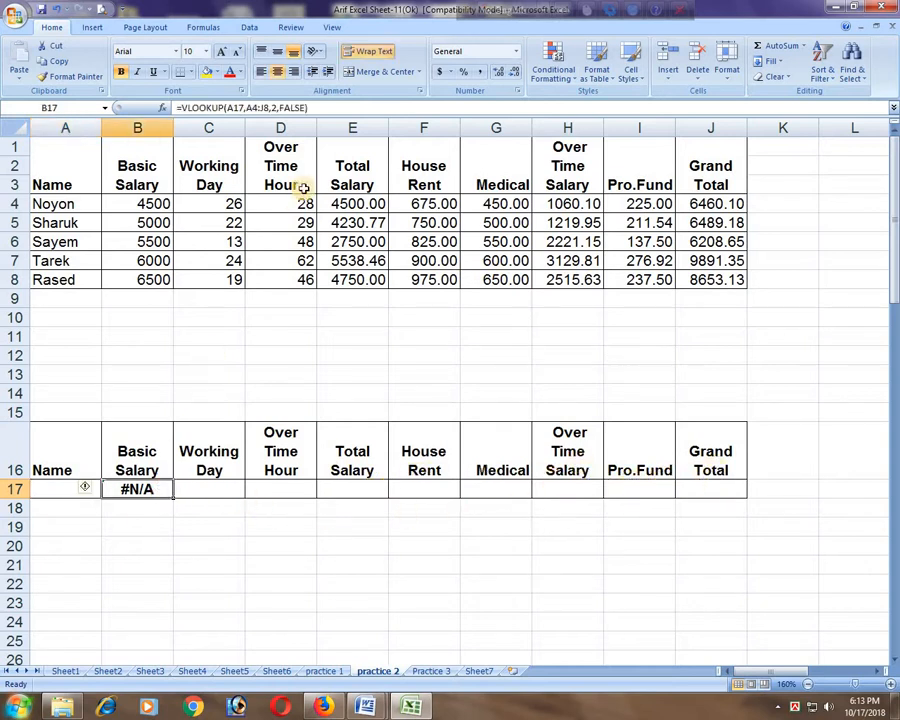
click(315, 107)
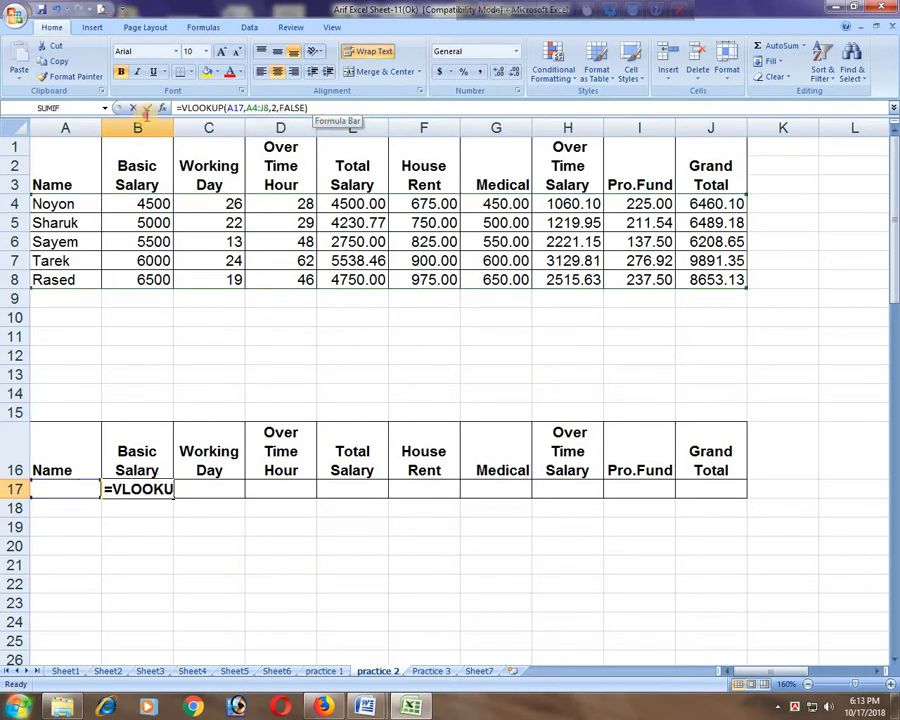
click(160, 110)
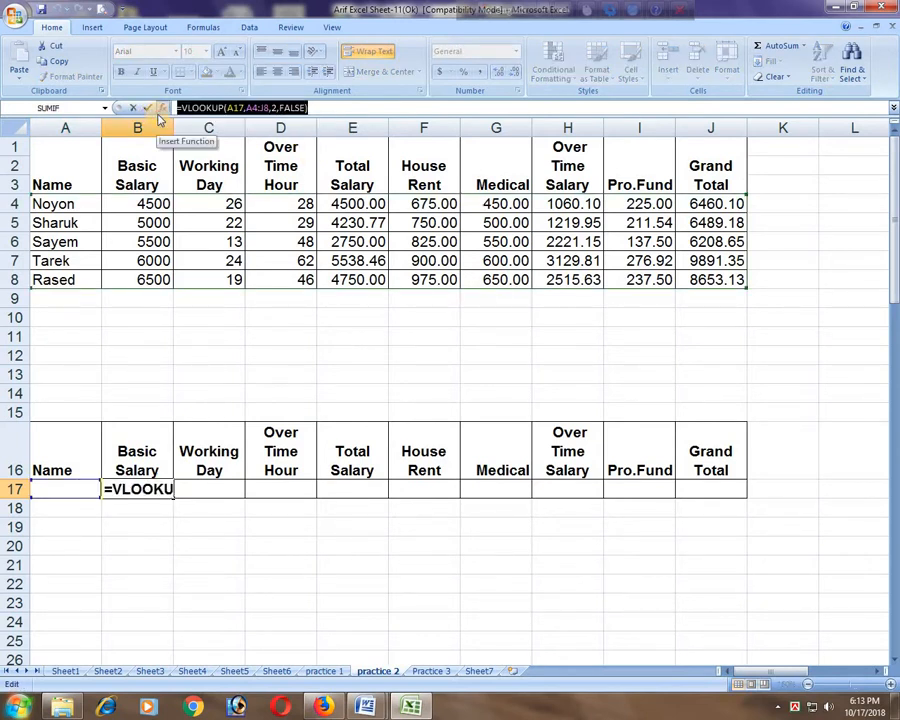
key(ctrl+c)
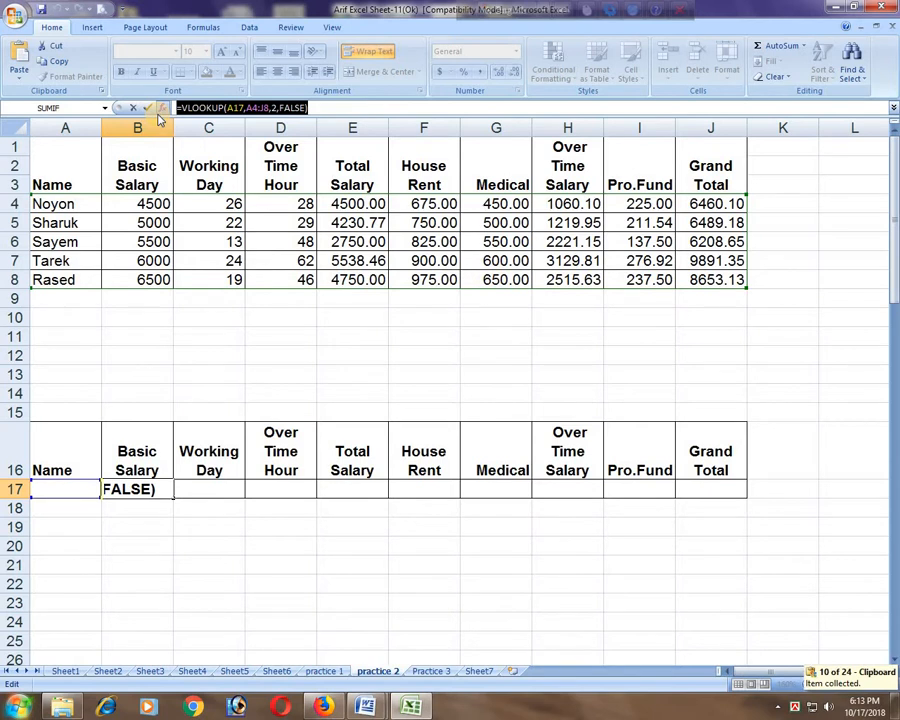
click(184, 108)
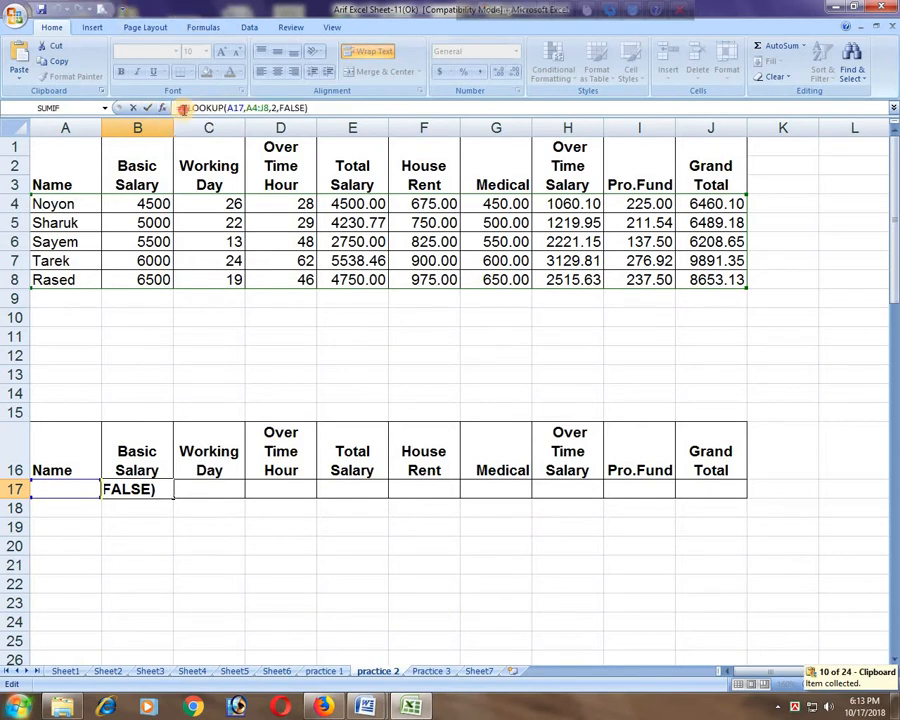
drag(184, 108, 329, 107)
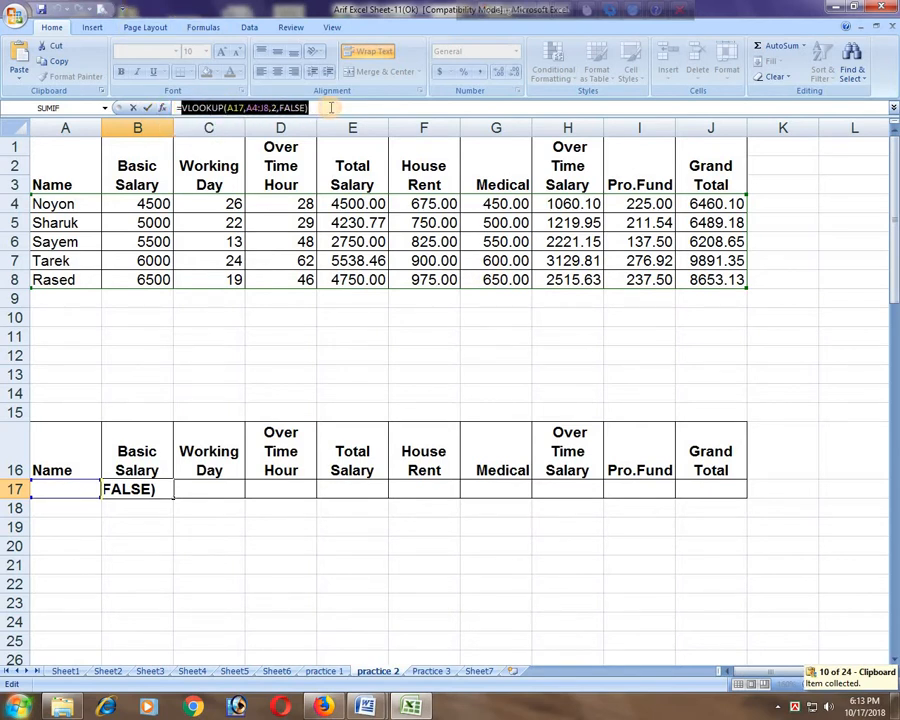
key(ctrl+c)
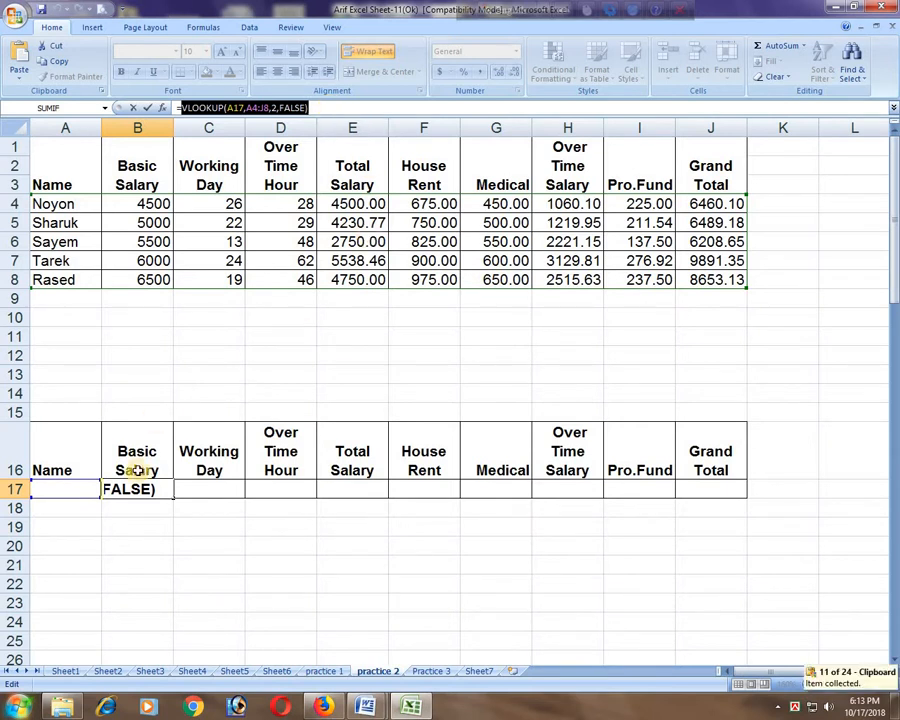
key(Return)
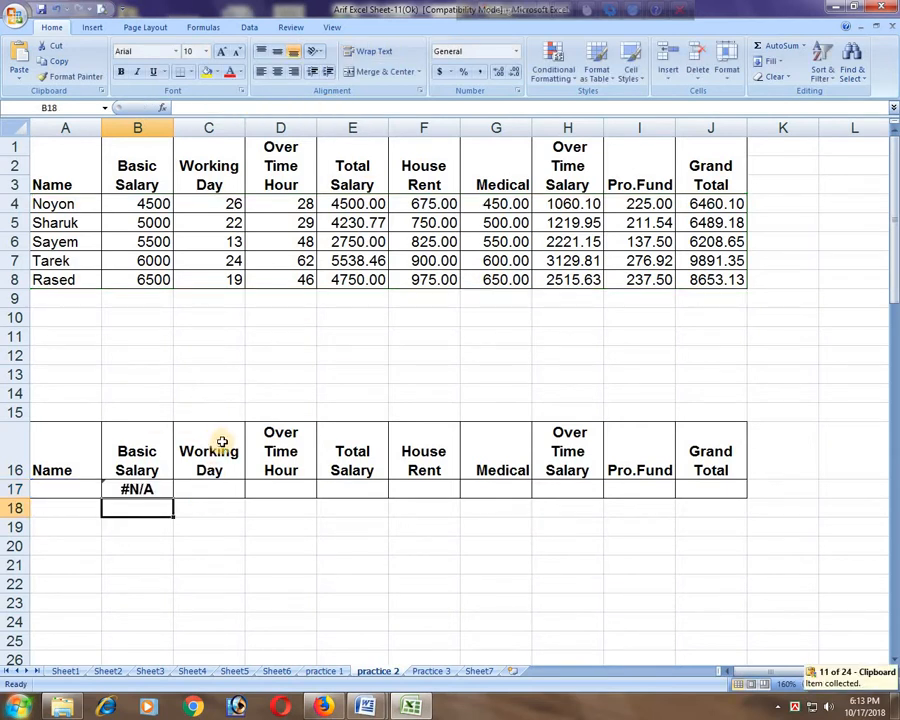
Step: Enter the copied lookup in C17 under Working Day with column index 3: =VLOOKUP(A17,A4:J8,3,FALSE)
click(231, 487)
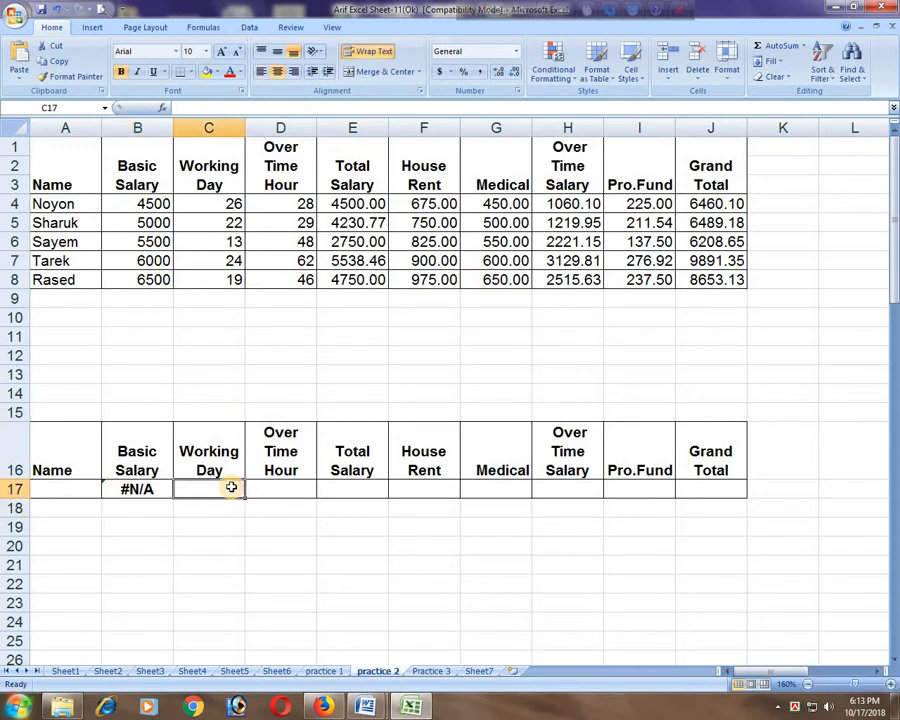
text(=)
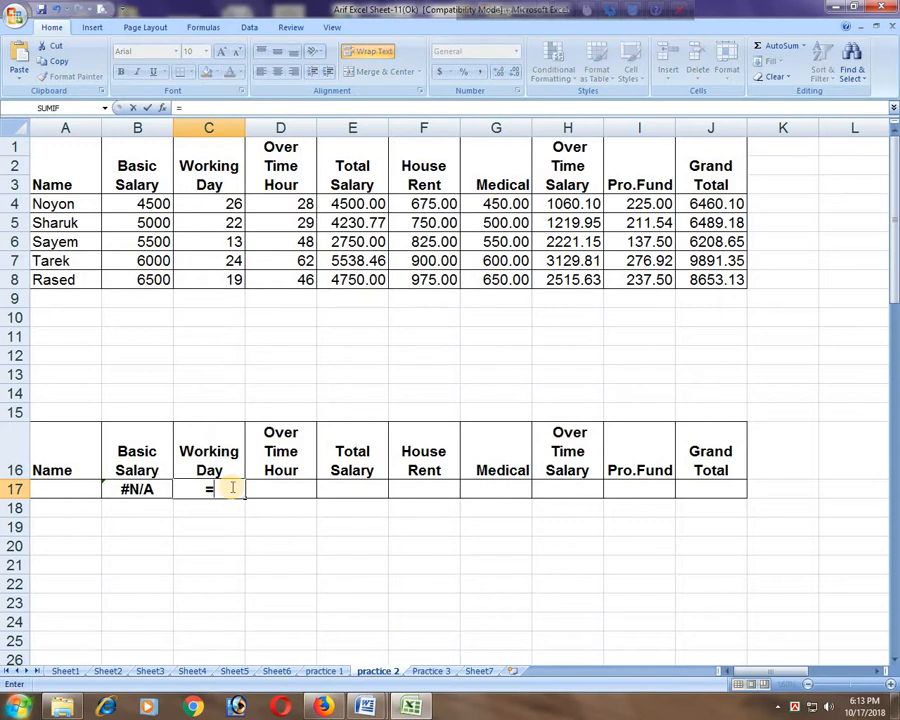
key(ctrl+v)
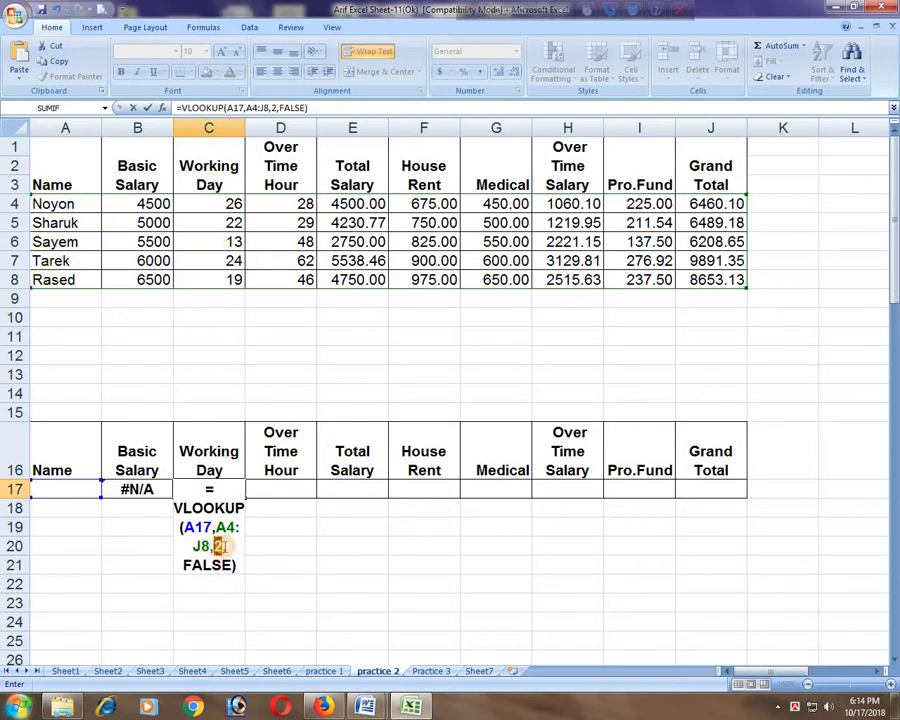
double_click(220, 546)
text(3)
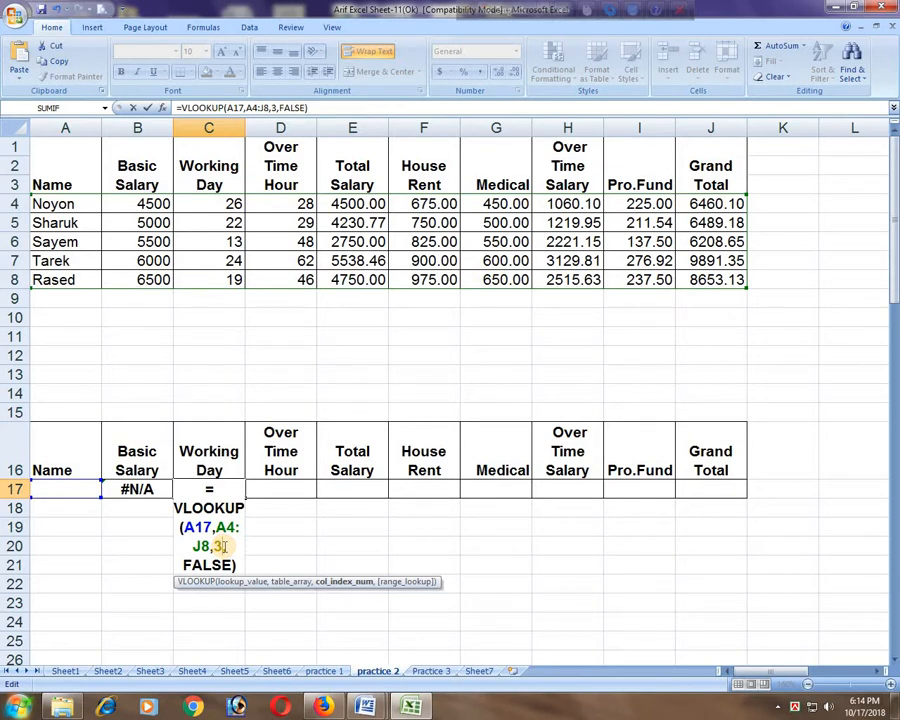
key(Return)
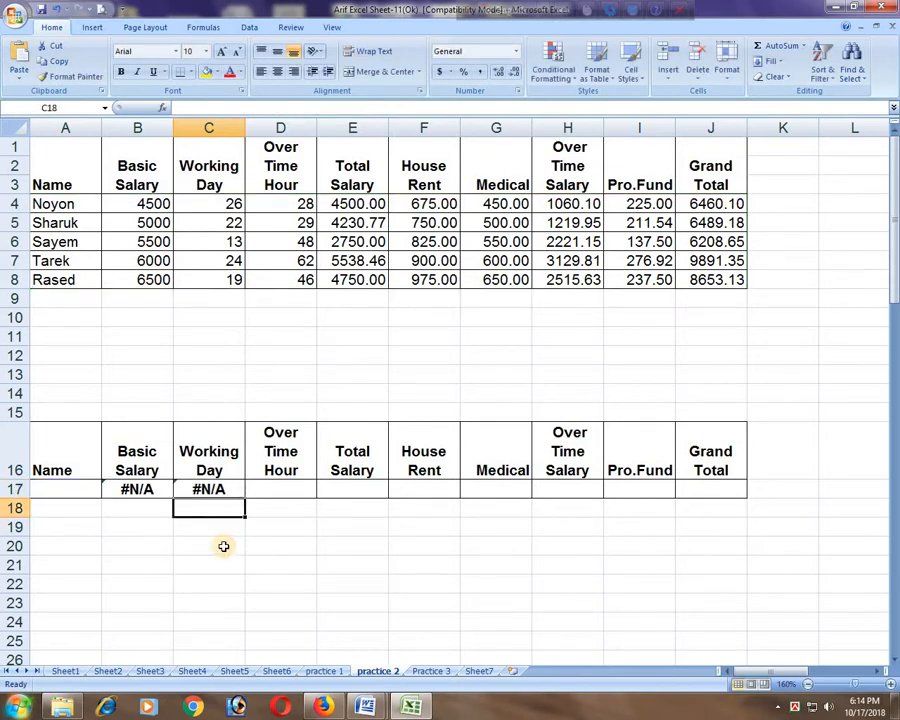
Step: Test both lookups by entering the employee name from A6 in A17, and clear the name again
click(50, 493)
text(Sayem)
key(Return)
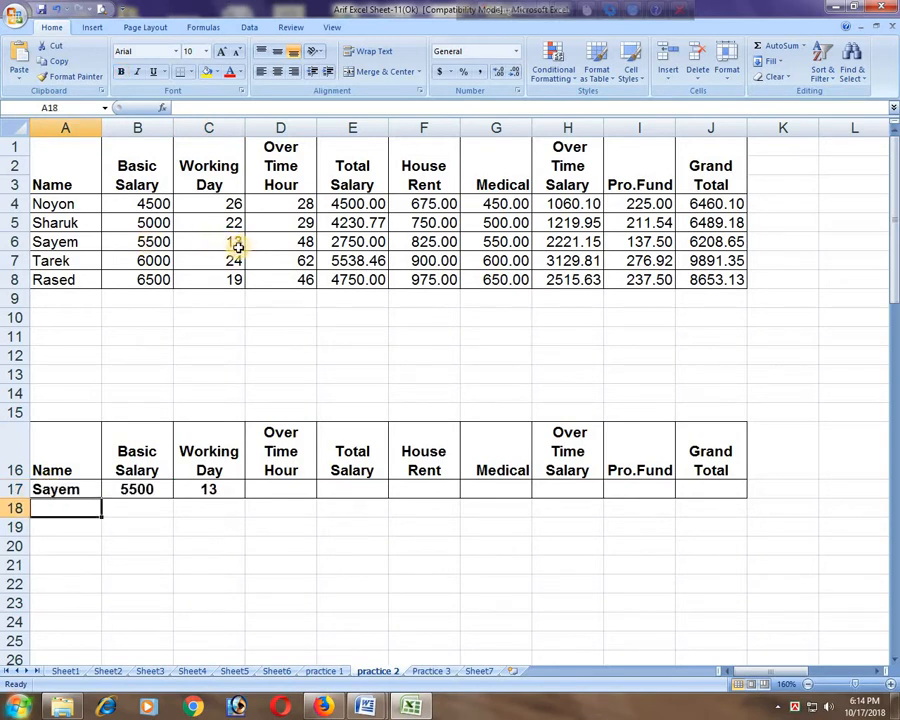
click(57, 490)
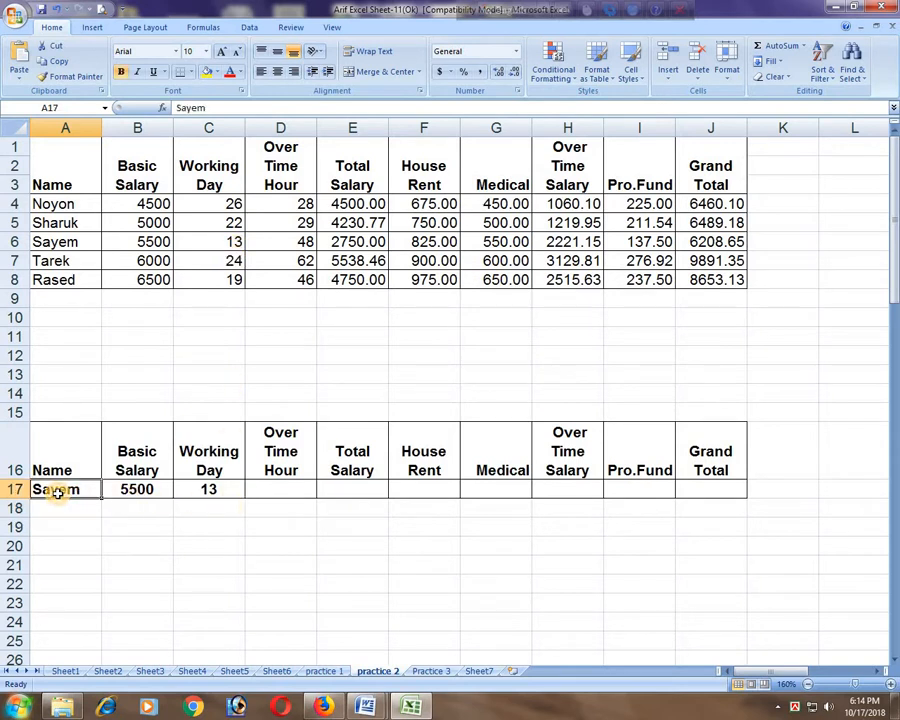
key(Delete)
Step: Enter the copied lookup in D17 under Over Time Hour with column index 4: =VLOOKUP(A17,A4:J8,4,FALSE)
click(258, 484)
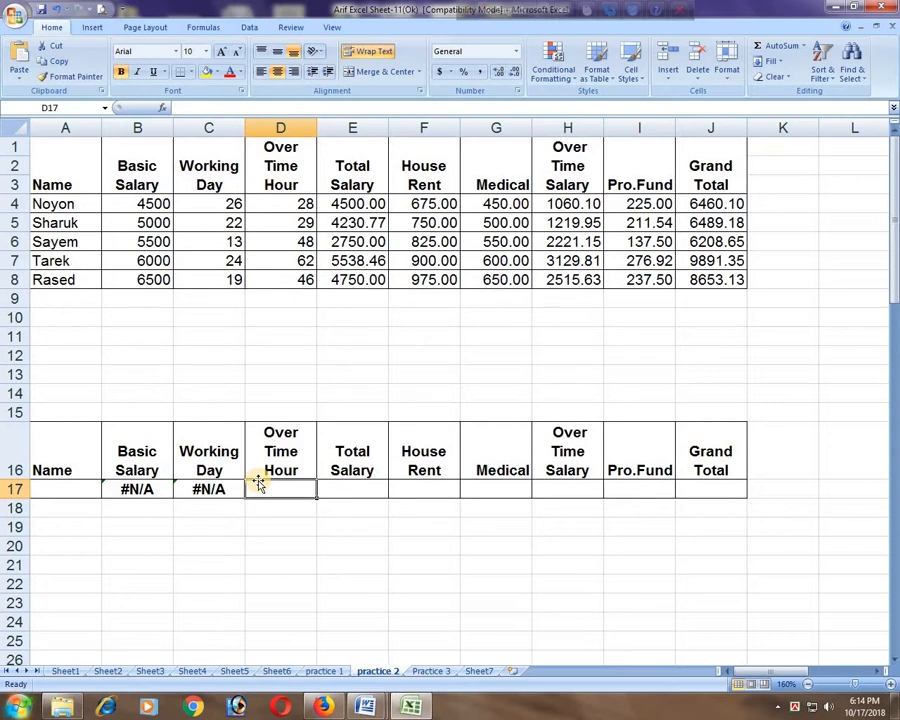
text(=)
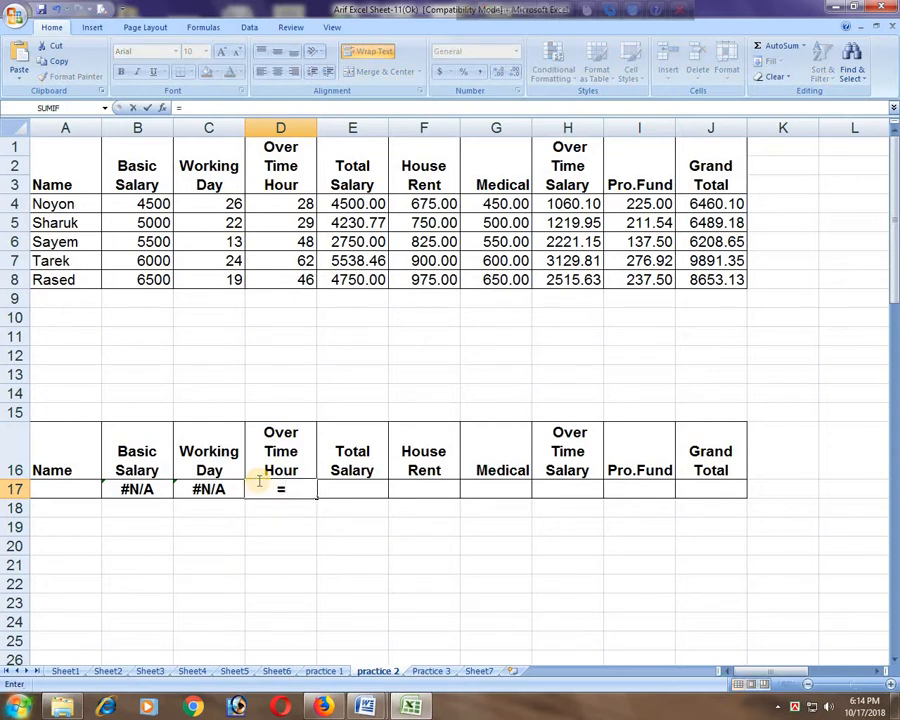
key(ctrl+v)
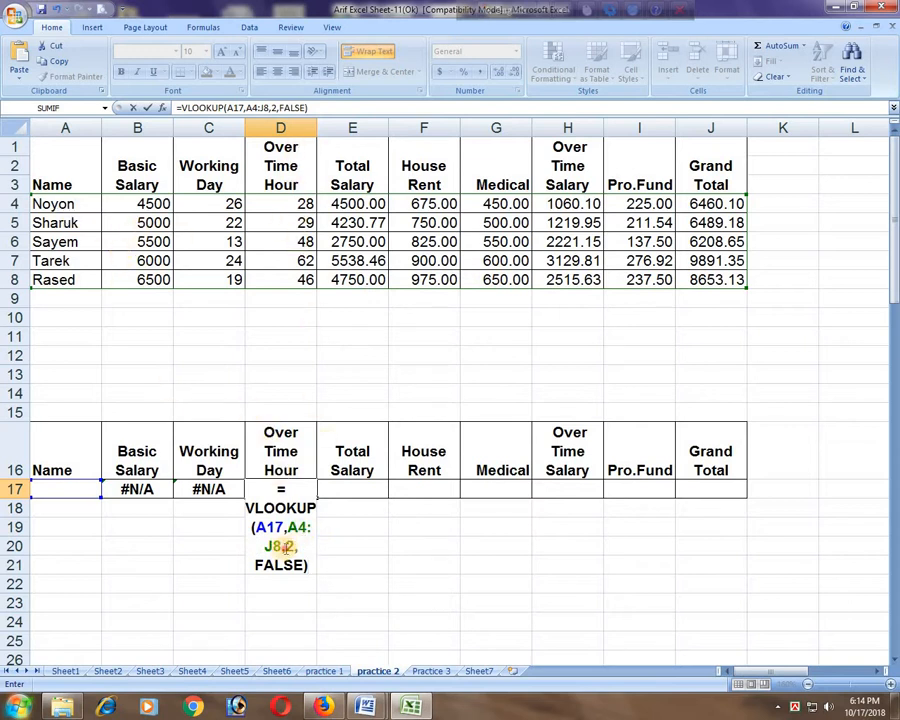
double_click(290, 546)
text(4)
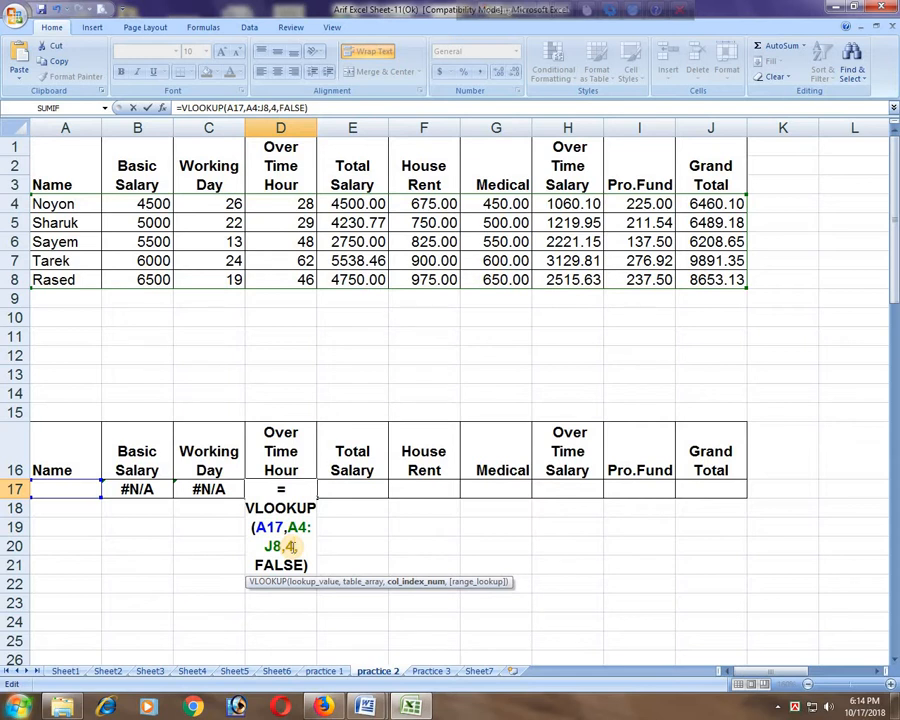
key(Return)
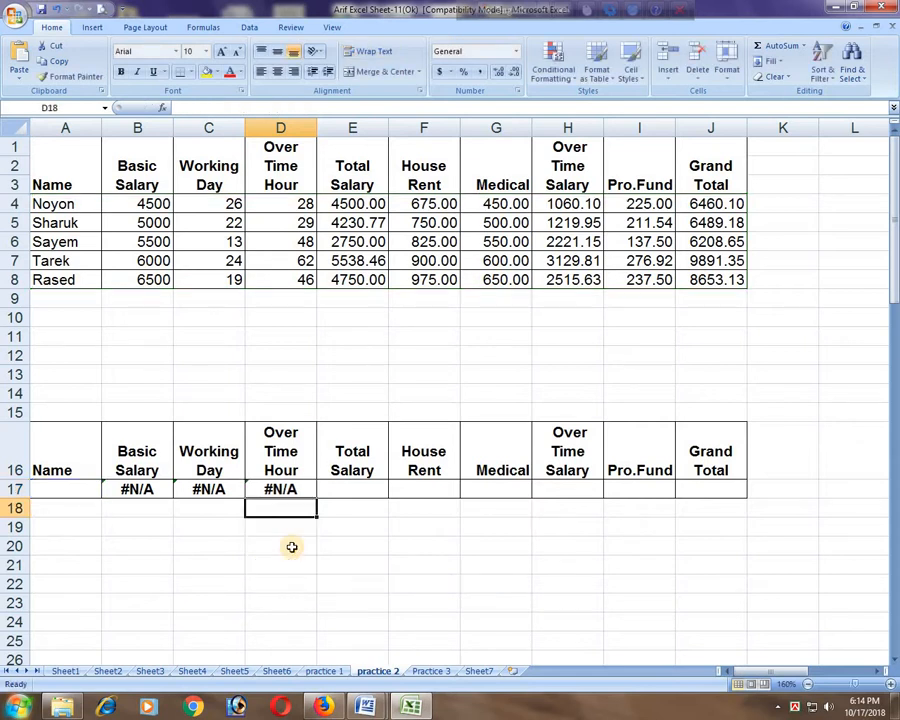
Step: Enter the copied lookup in E17 under Total Salary with column index 5: =VLOOKUP(A17,A4:J8,5,FALSE)
click(337, 487)
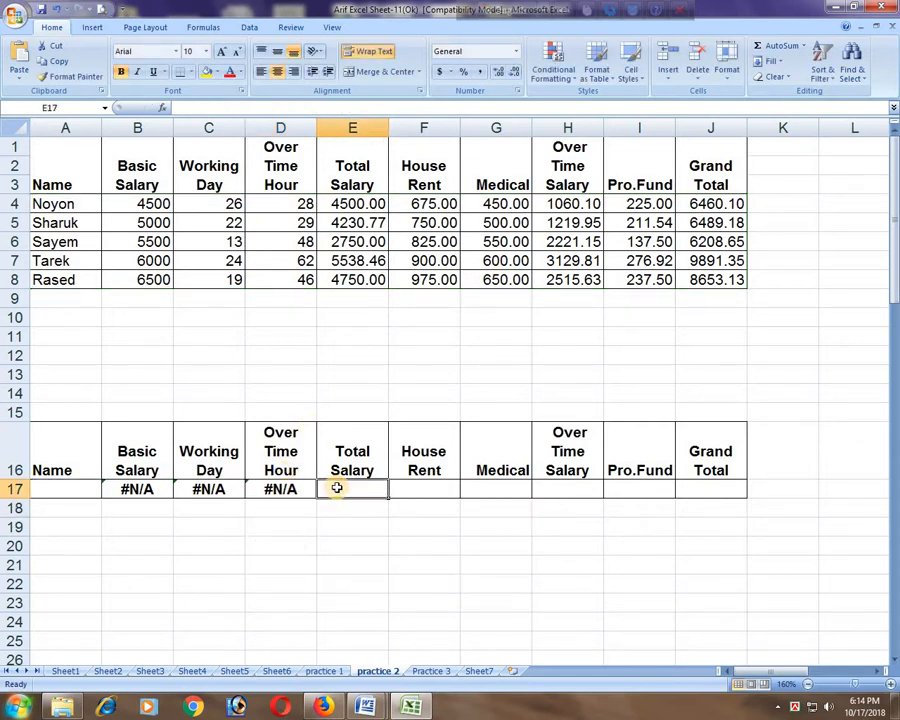
text(=)
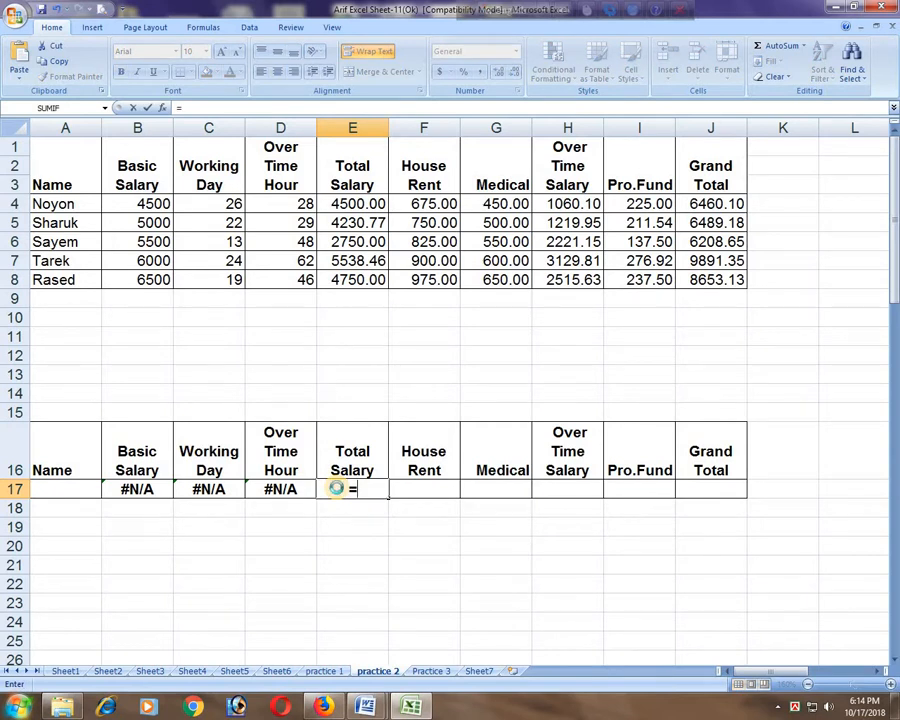
key(ctrl+v)
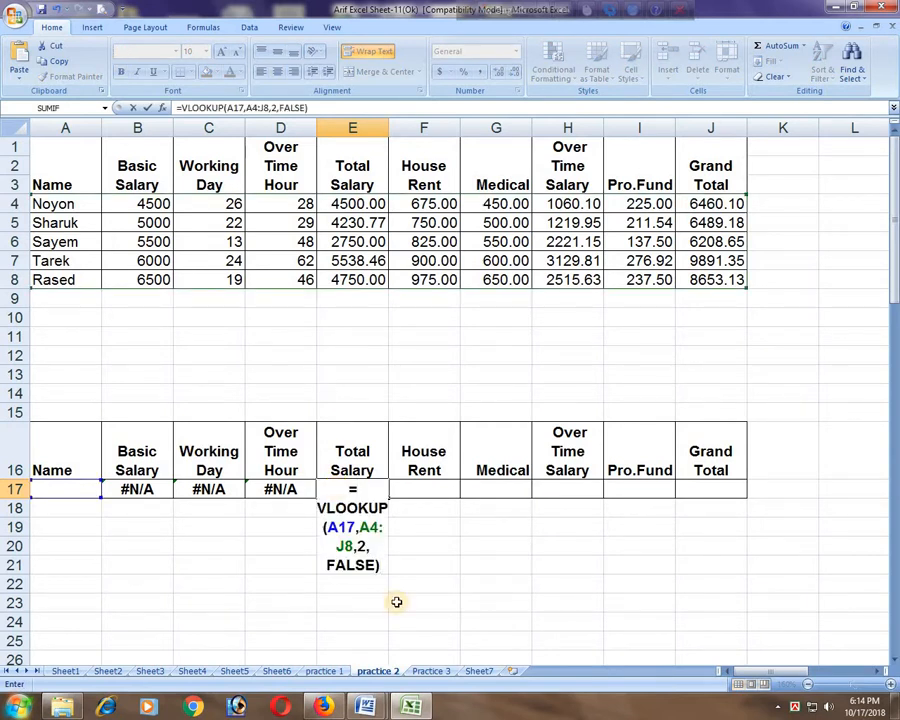
click(361, 547)
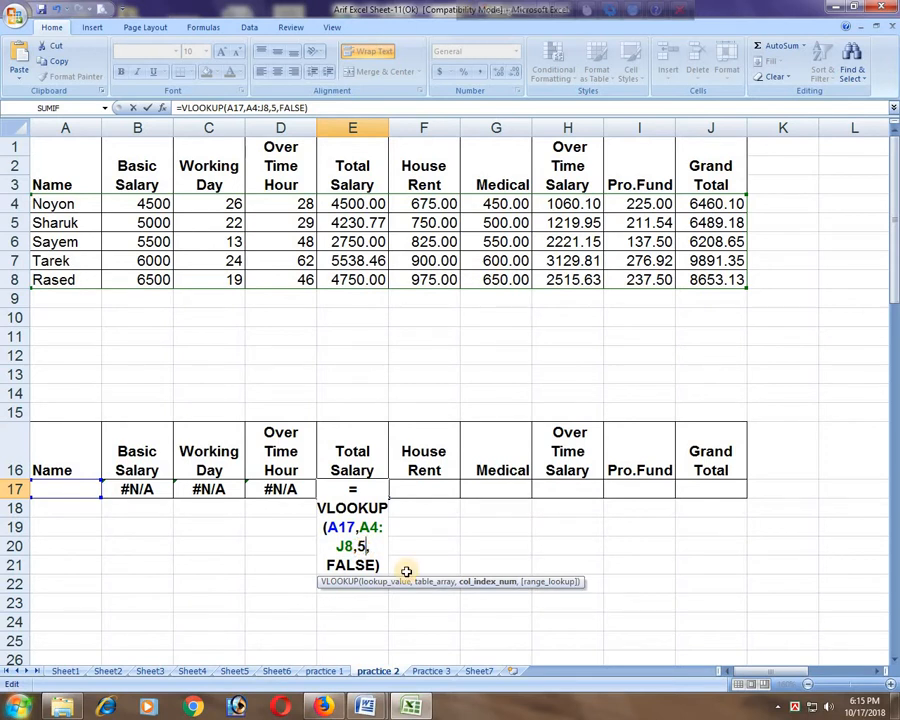
key(Return)
Step: Enter the copied VLOOKUP expression as a formula in F17, changing its column index to return House Rent from A4:J8
click(424, 486)
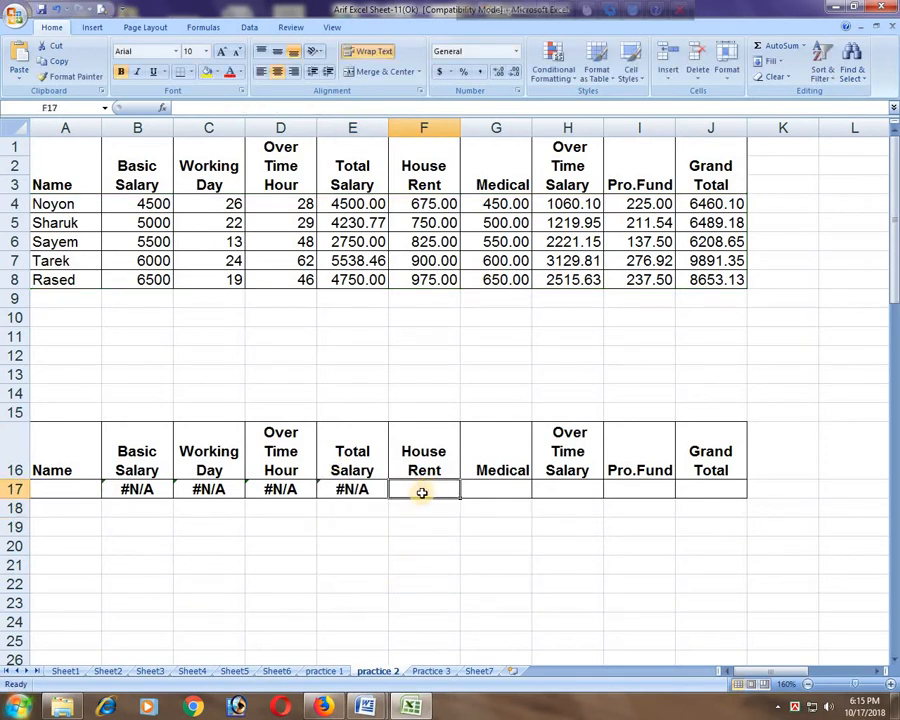
text(=)
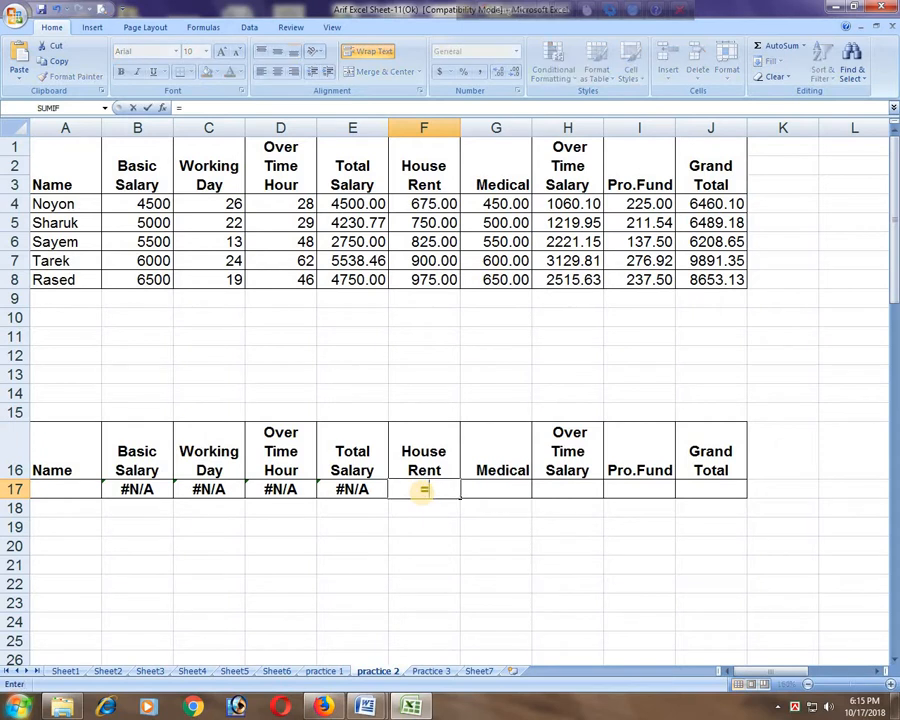
text(VLOOKUP(A17,A4:J8,2,FALSE))
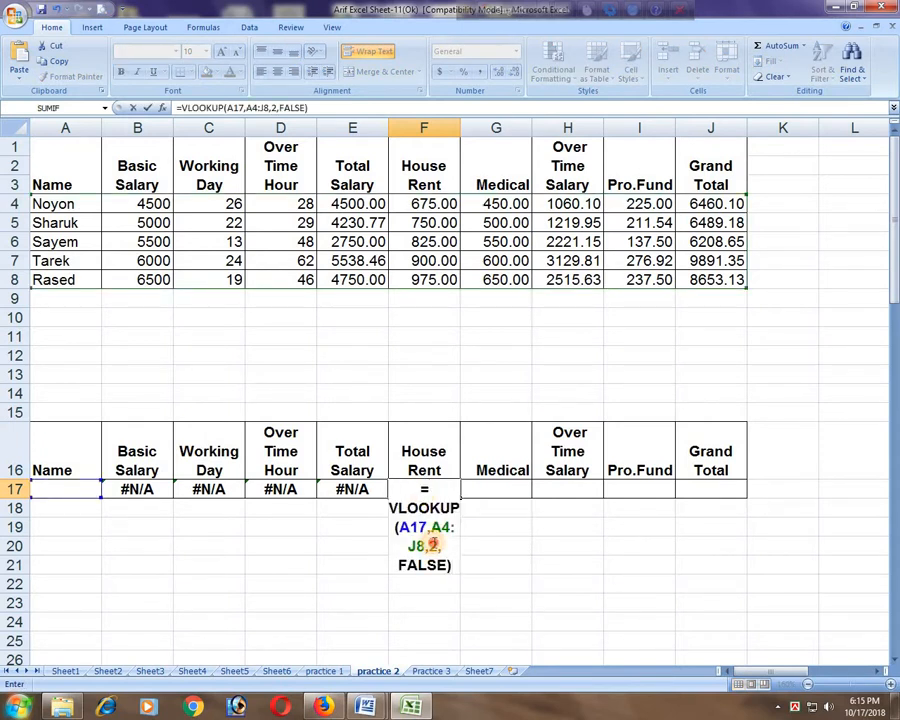
double_click(433, 545)
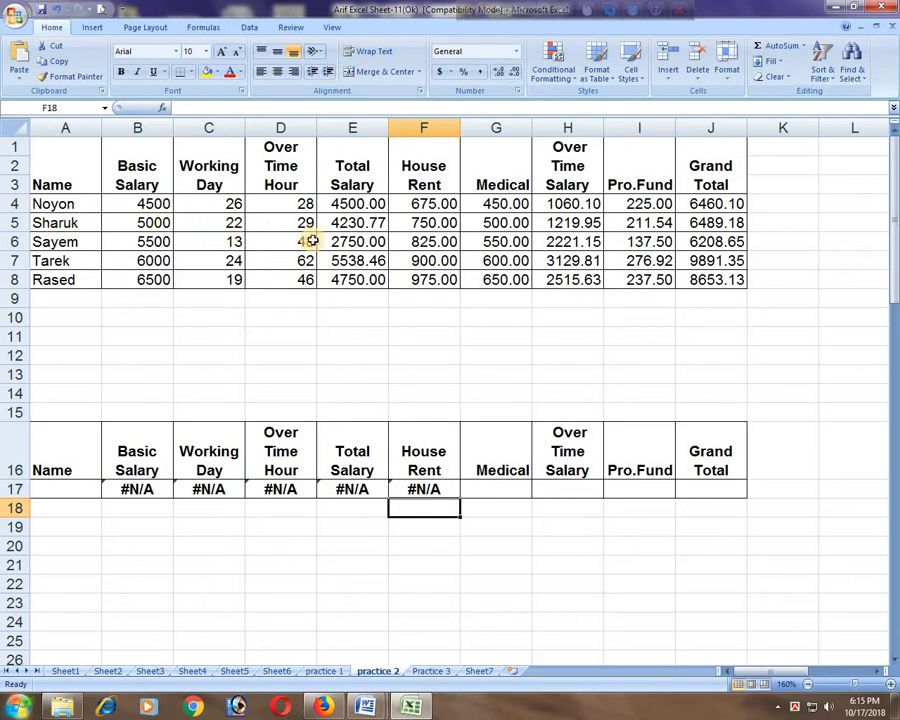
Step: Enter the copied lookup in G17 under Medical with column index 7: =VLOOKUP(A17,A4:J8,7,FALSE)
click(494, 489)
text(=)
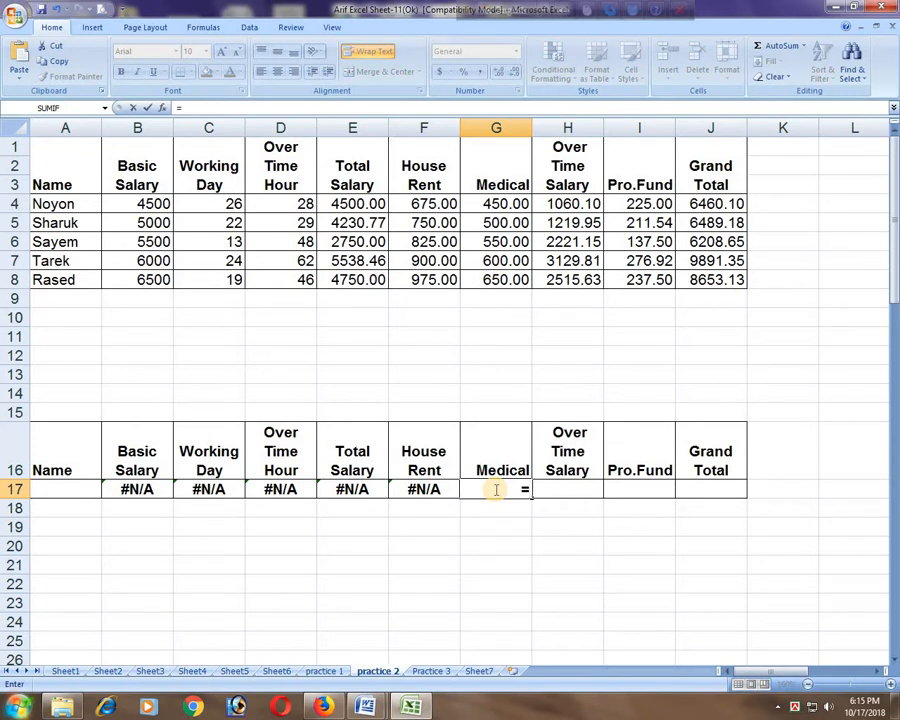
text(VLOOKUP(A17,A4:J8,2,FALSE))
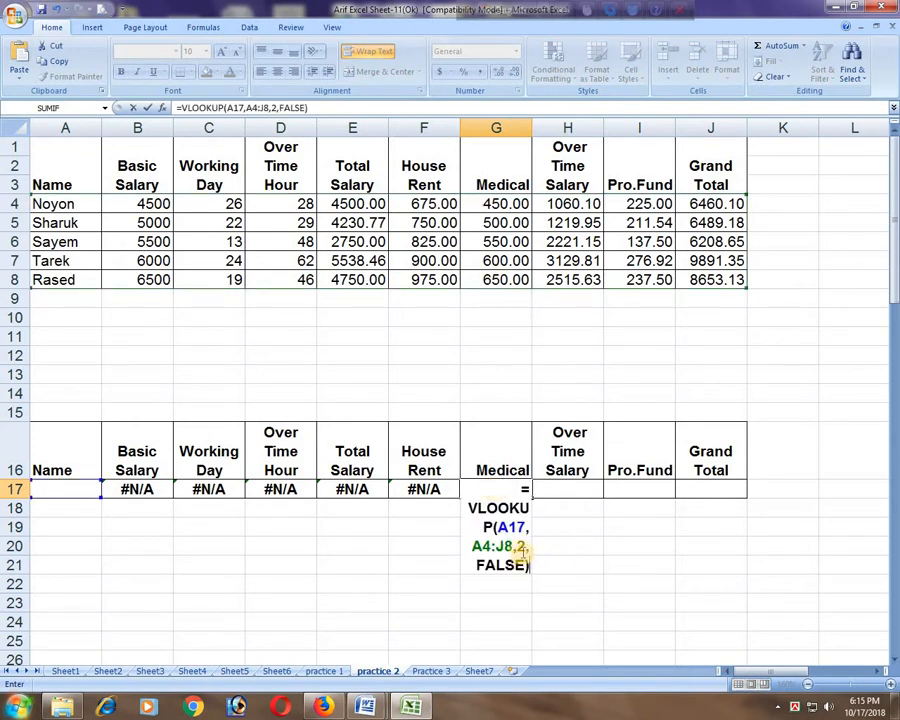
drag(518, 547, 527, 545)
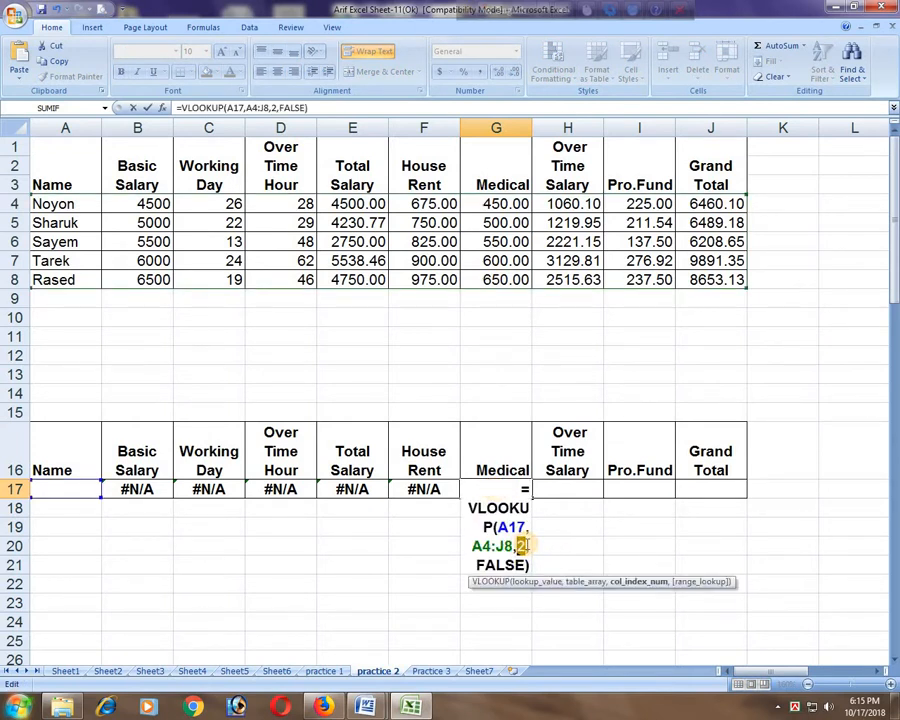
text(7)
key(Return)
Step: Enter the copied lookup in H17 under Over Time Salary with column index 8: =VLOOKUP(A17,A4:J8,8,FALSE)
click(562, 483)
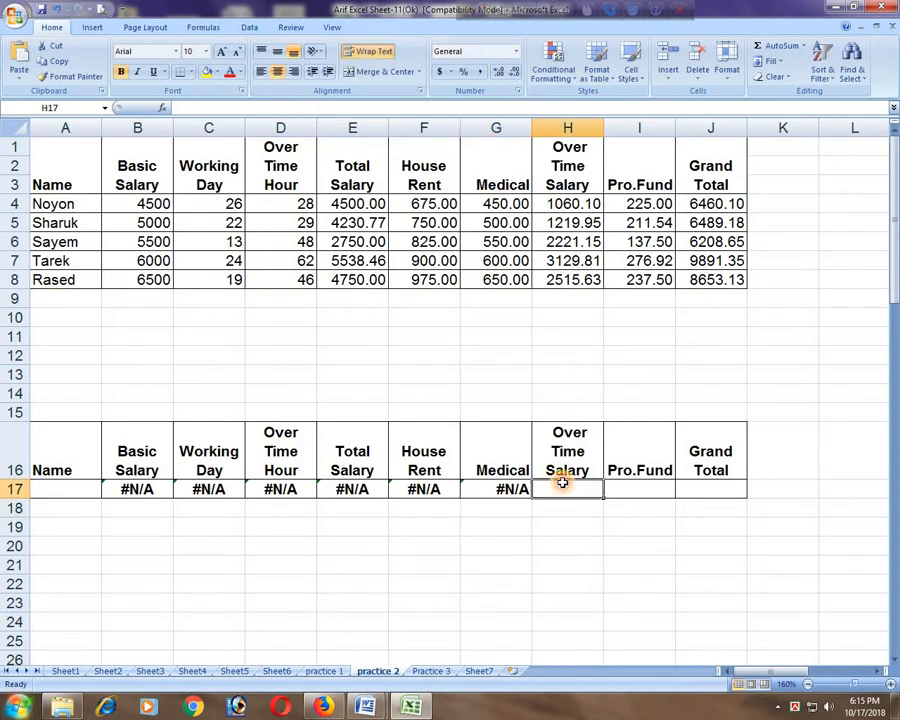
text(=)
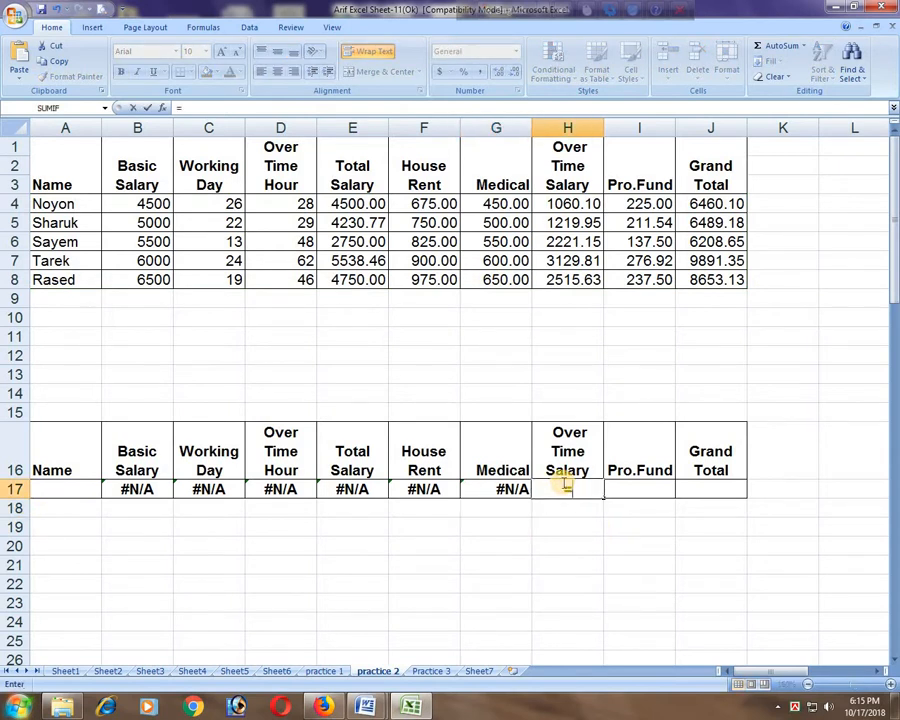
text(VLOOKUP(A17,A4:J8,2,FALSE))
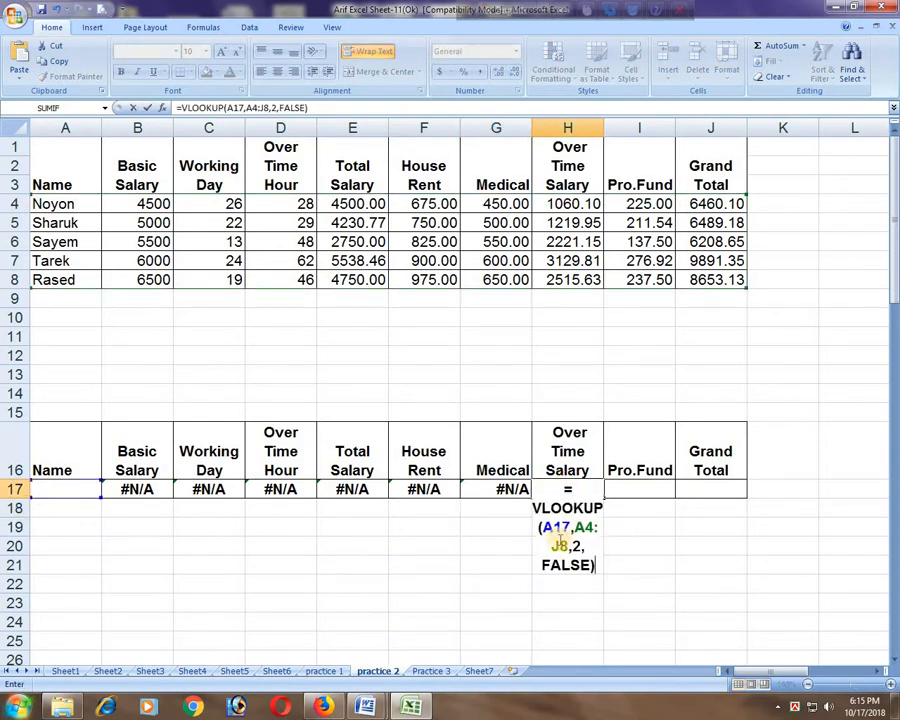
double_click(578, 546)
text(8)
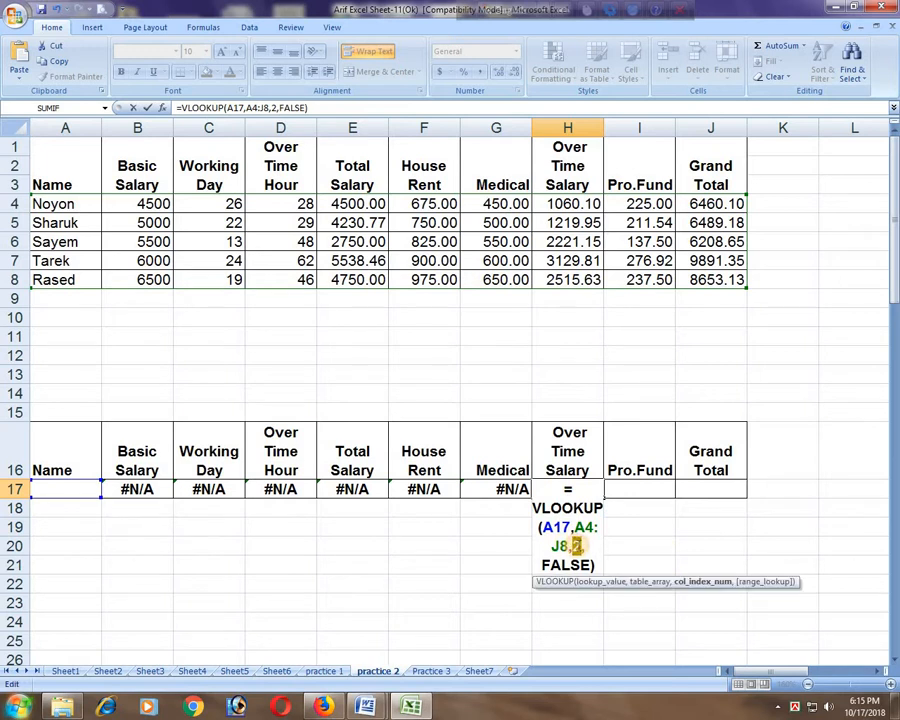
key(Return)
Step: Enter the copied VLOOKUP expression as a formula in I17, changing its column index to return Pro.Fund from A4:J8
click(634, 488)
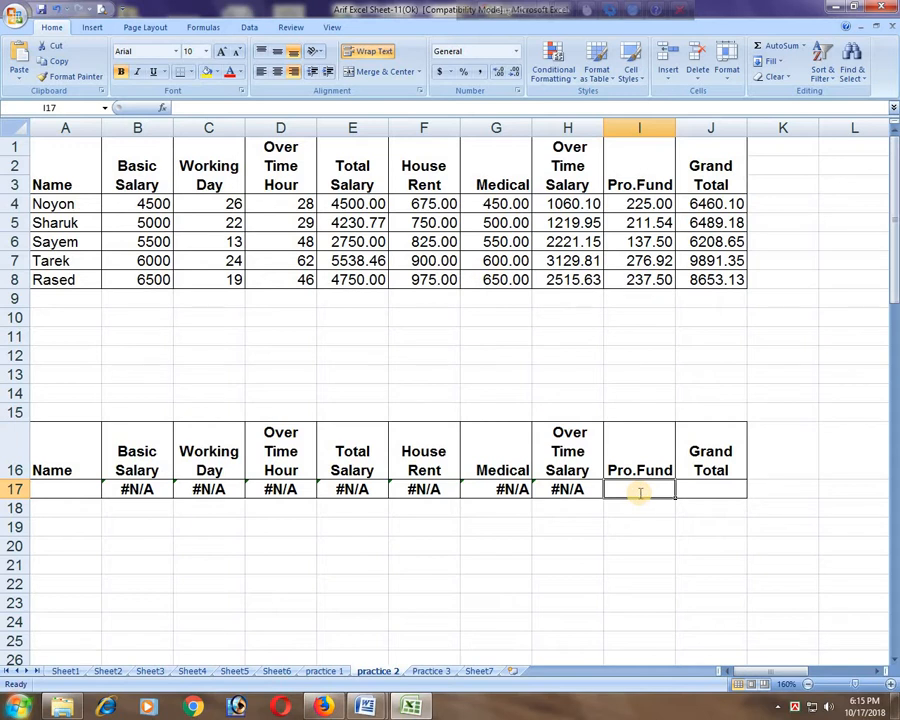
text(=)
text(VLOOKUP(A17,A4:J8,2,FALSE))
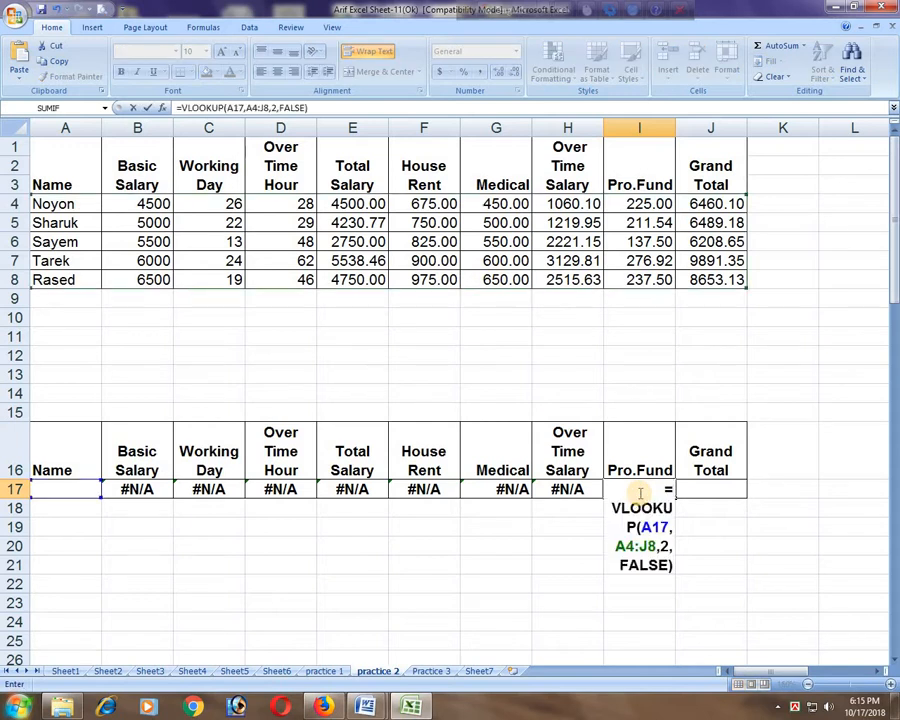
double_click(663, 546)
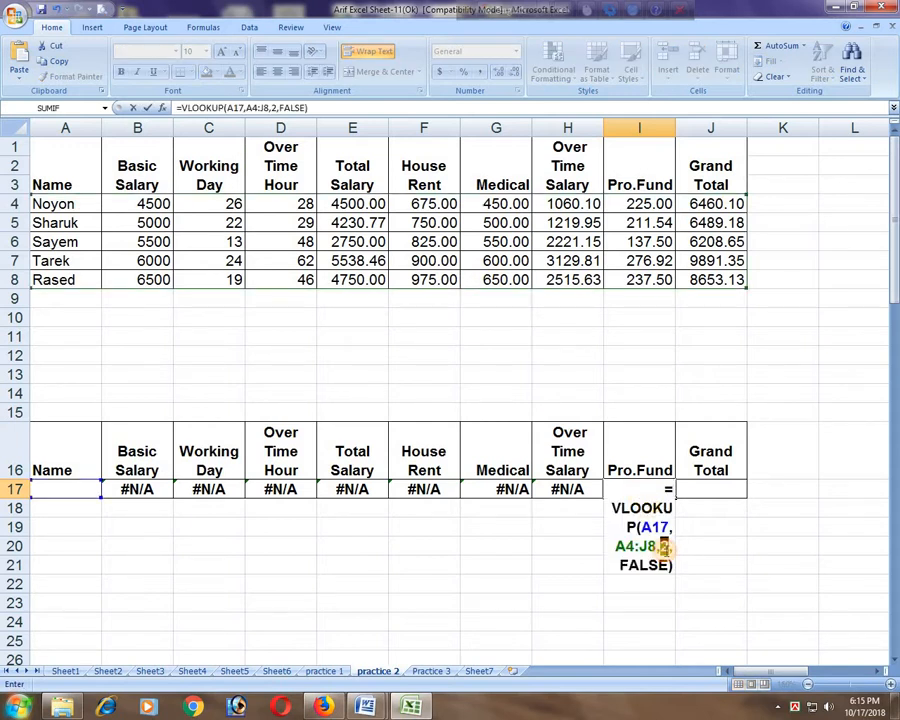
click(664, 546)
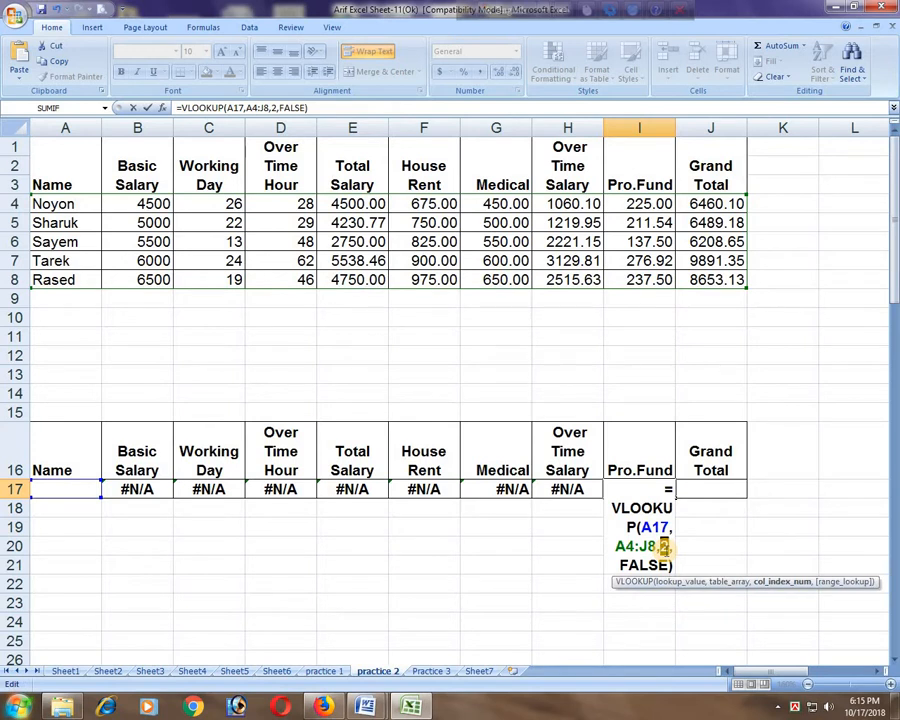
key(Return)
Step: Enter the copied lookup in J17 under Grand Total with column index 10: =VLOOKUP(A17,A4:J8,10,FALSE)
click(689, 488)
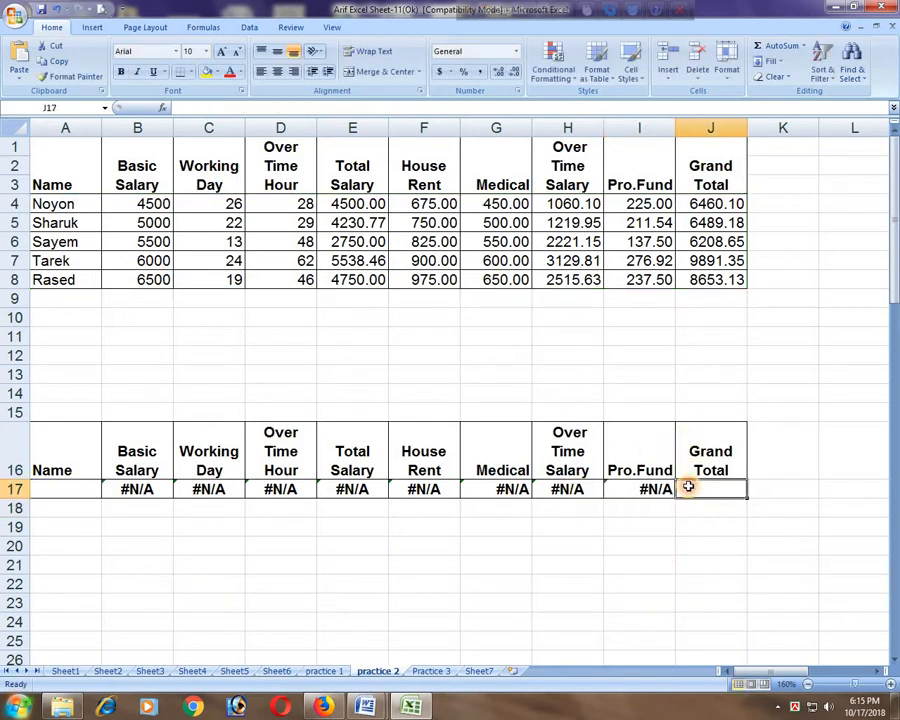
text(=)
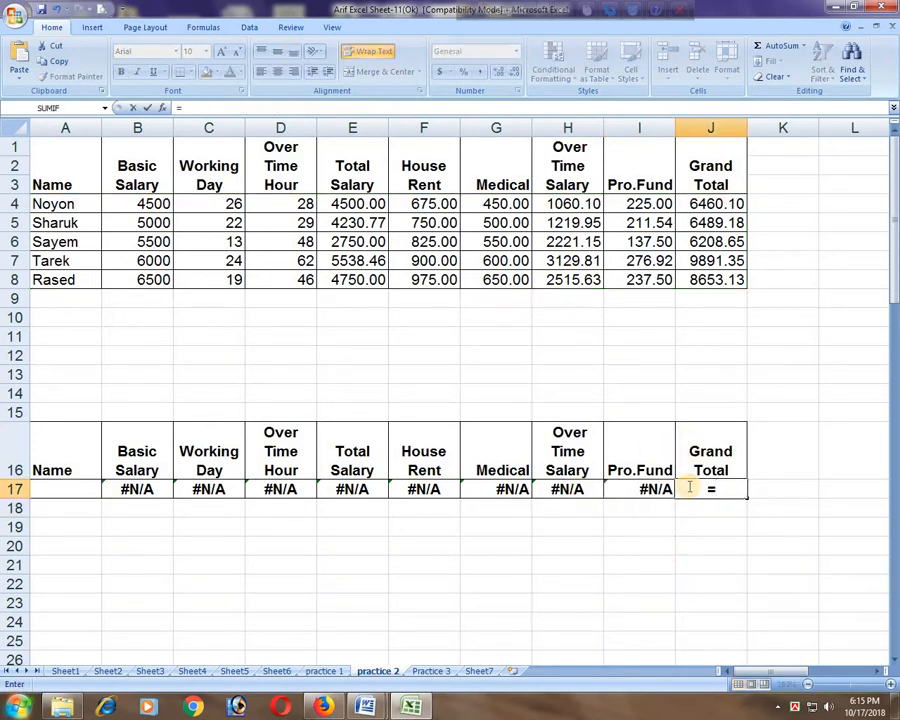
text(VLOOKUP(A17,A4:J8,2,FALSE))
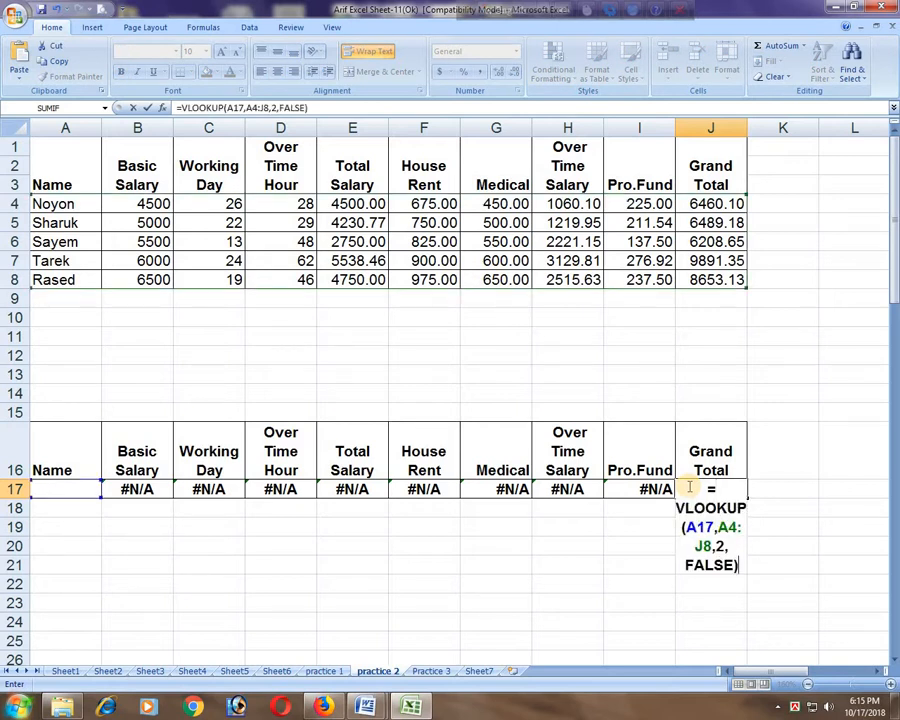
drag(715, 549, 723, 549)
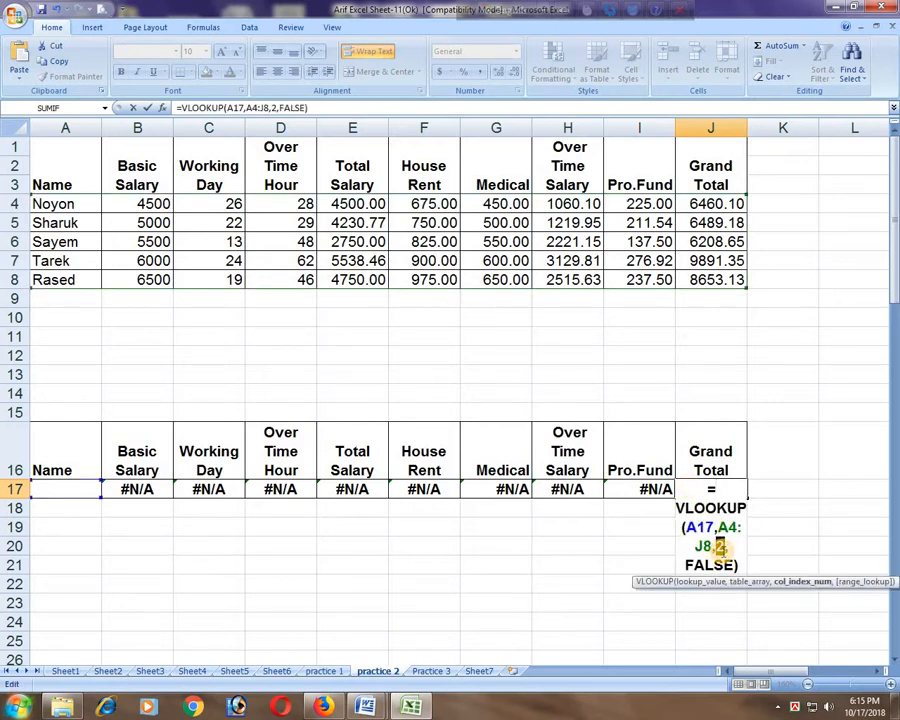
text(10)
key(Return)
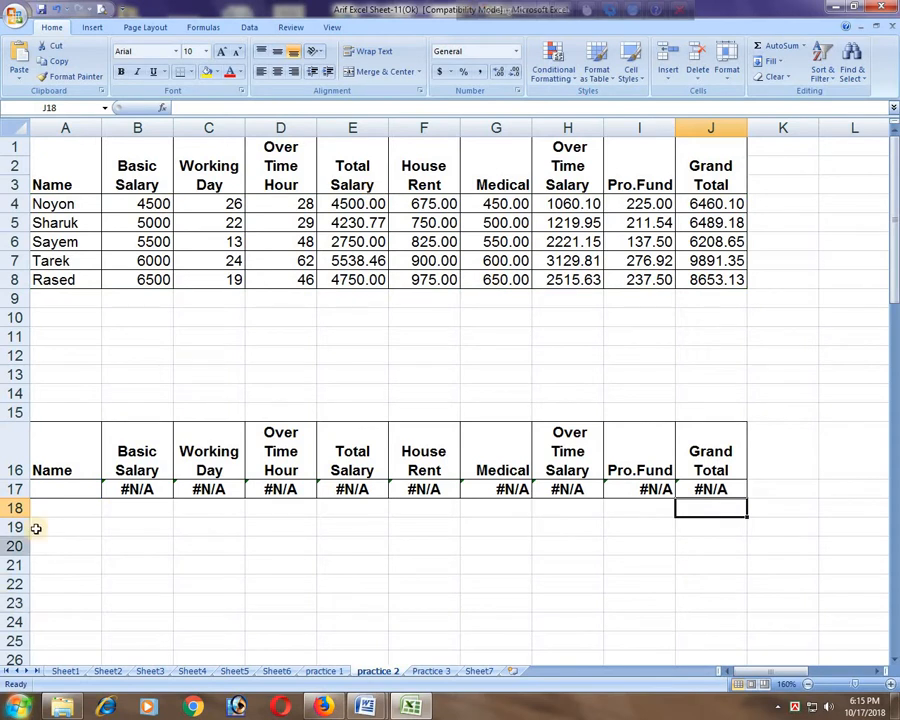
Step: Test the complete lookup row by entering the employee name from A8 in A17
click(47, 487)
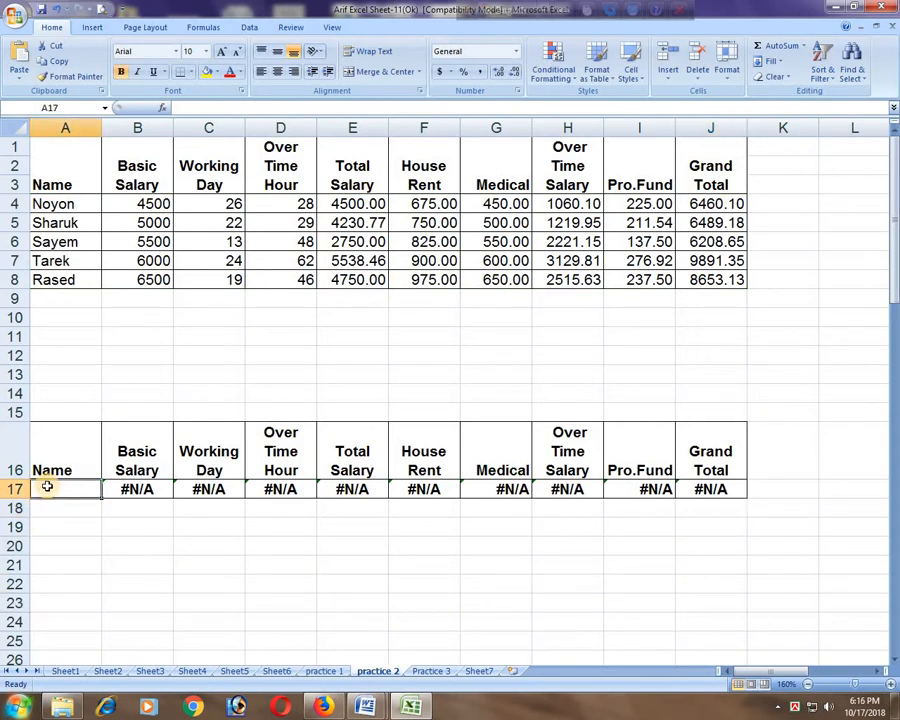
text(Rased)
key(Return)
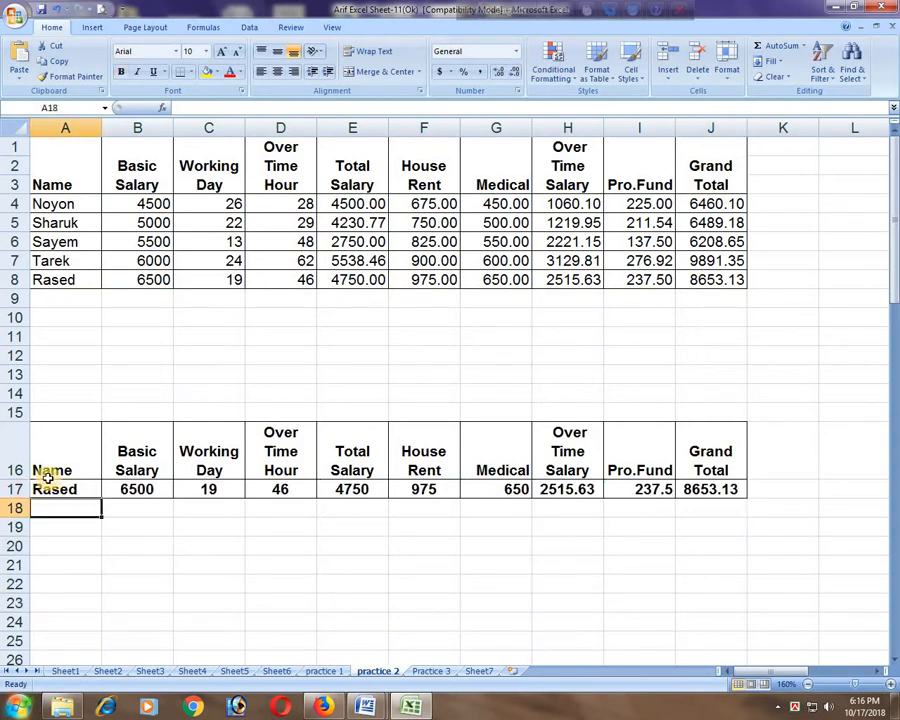
Step: Replace the name in A17 with the employee name from A4 to look up that employee's details
click(63, 489)
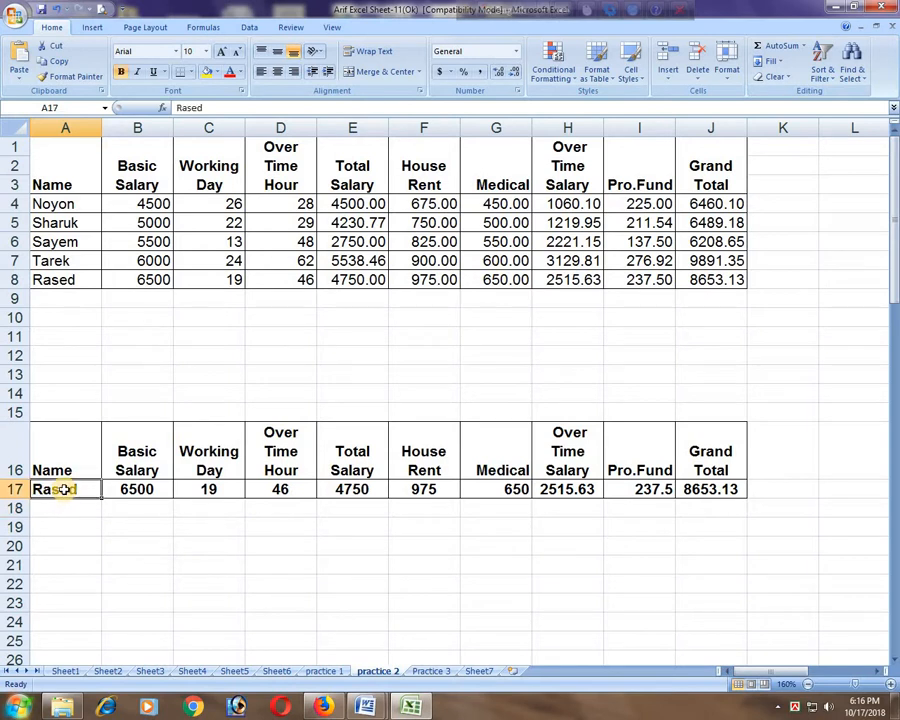
key(ctrl+b)
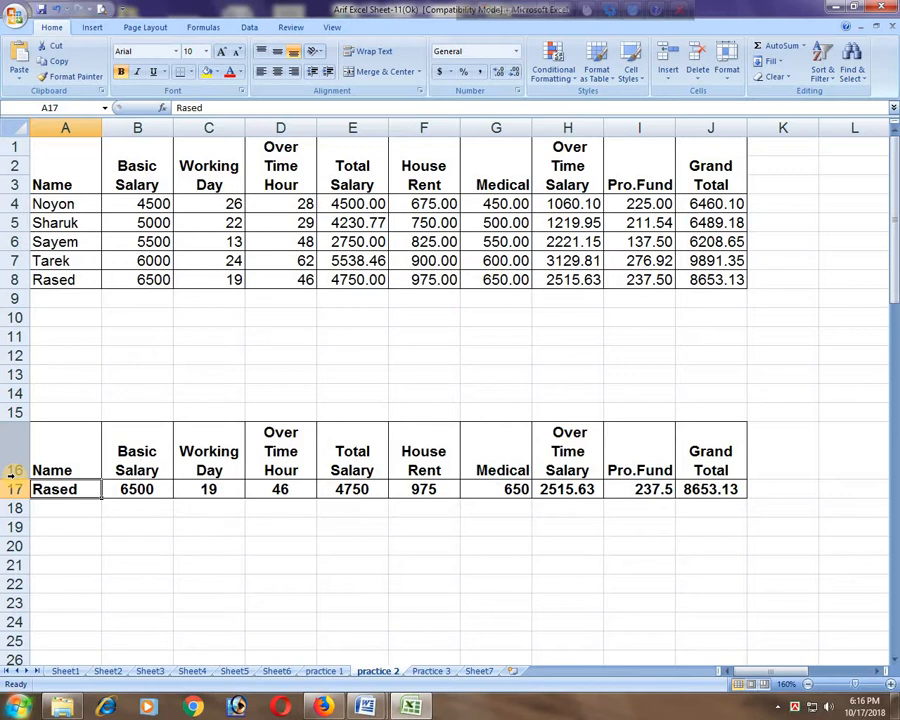
key(BackSpace)
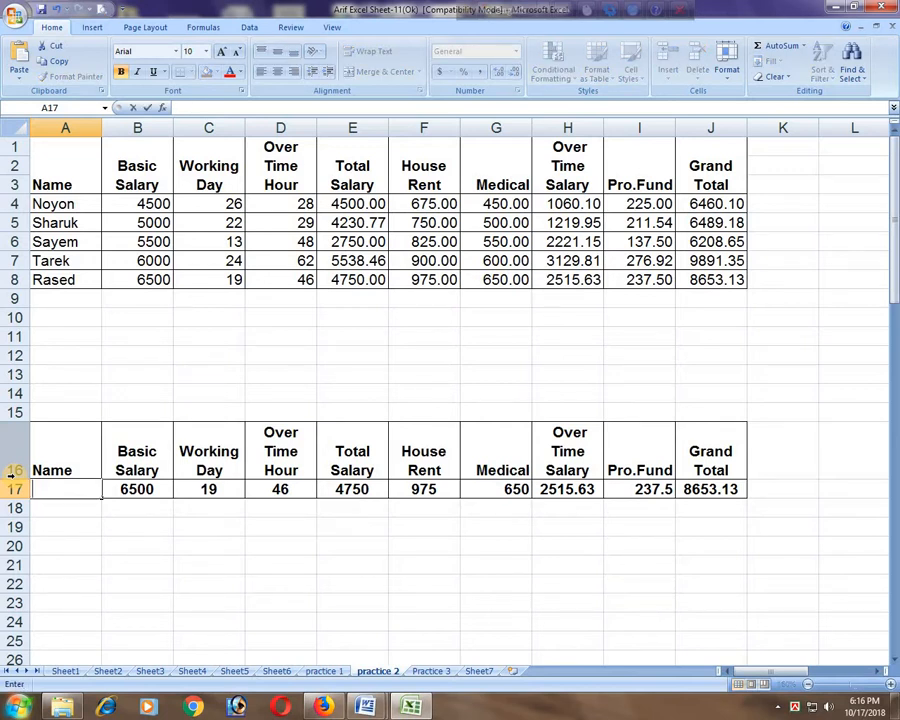
text(Noyon)
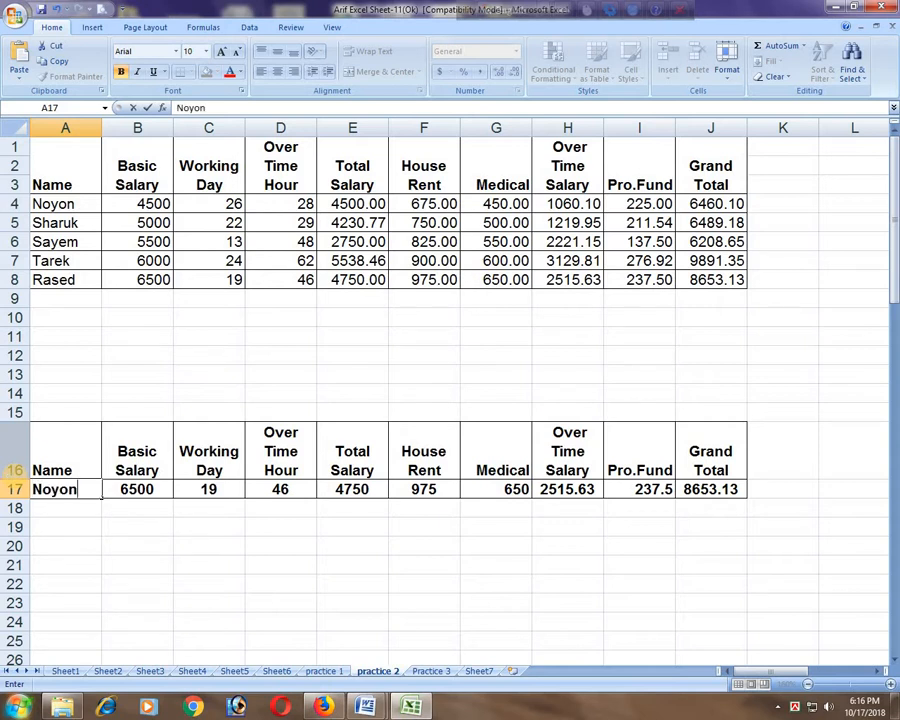
key(Return)
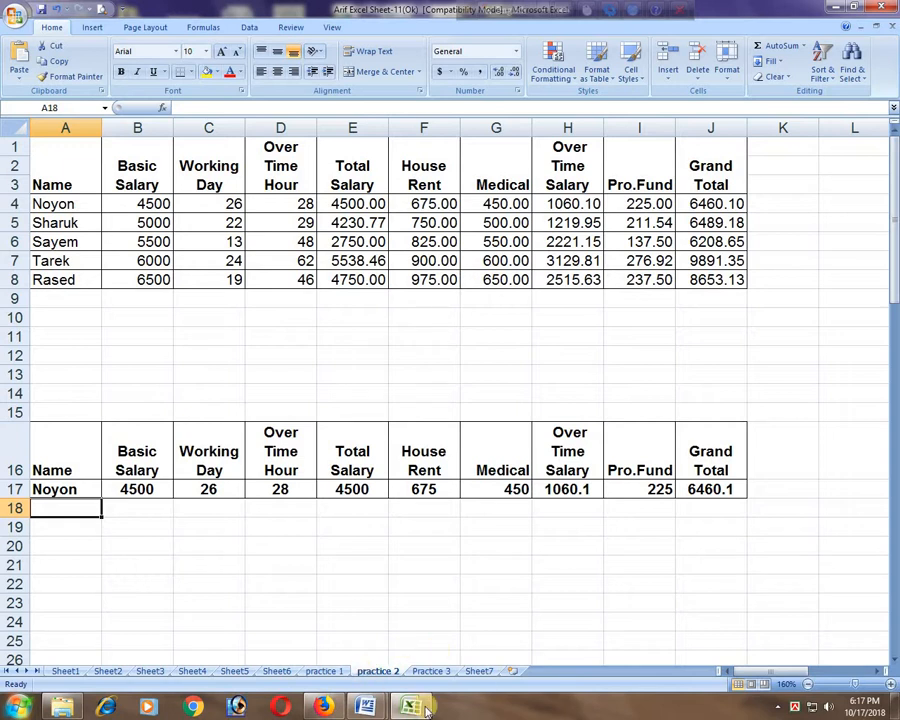
mouse_move(408, 707)
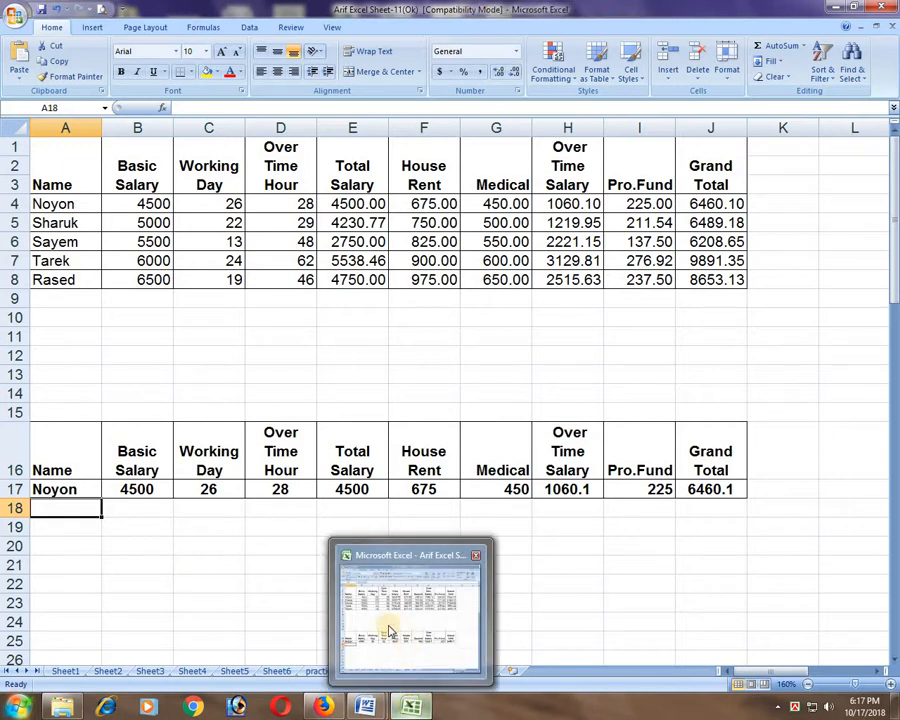